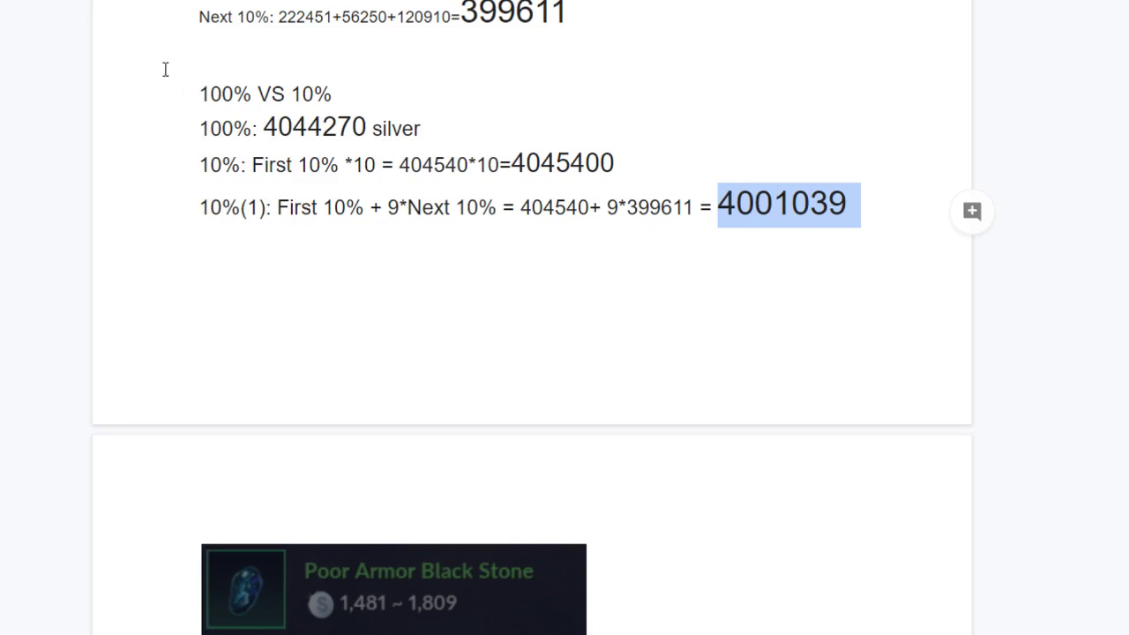
# Highlight the 100% silver line in the document's 100% VS 10% comparison and review the matching cost tables in the spreadsheet
pyautogui.moveTo(201, 129); pyautogui.dragTo(422, 126)
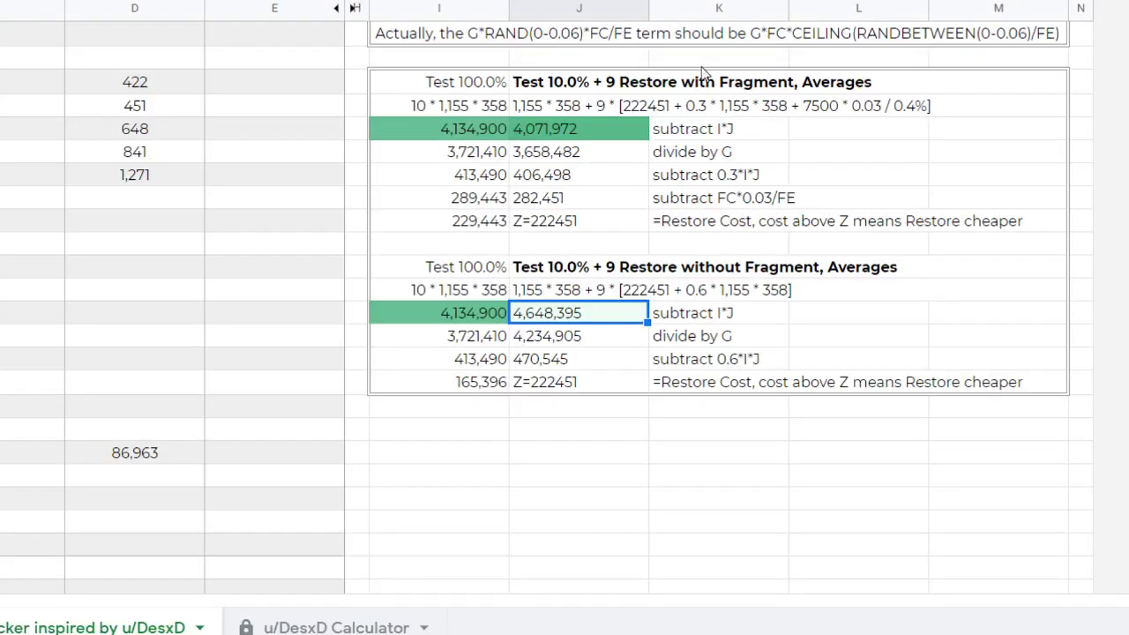
pyautogui.scroll(10, 703, 230)
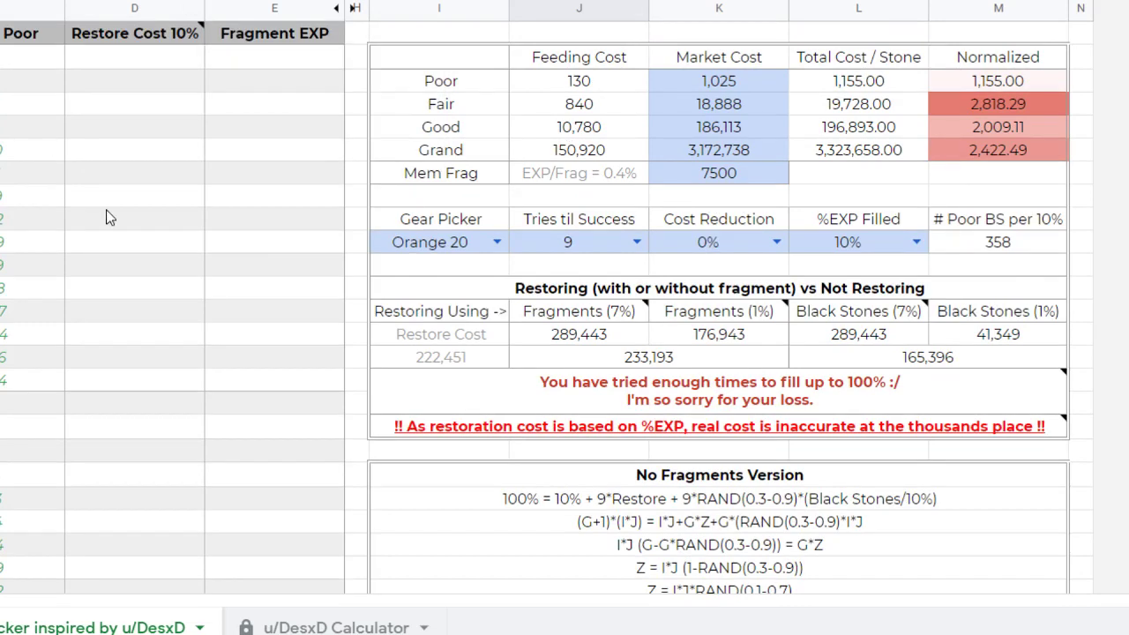
pyautogui.scroll(-2, 113, 225)
pyautogui.scroll(2, 113, 225)
pyautogui.scroll(-2, 119, 147)
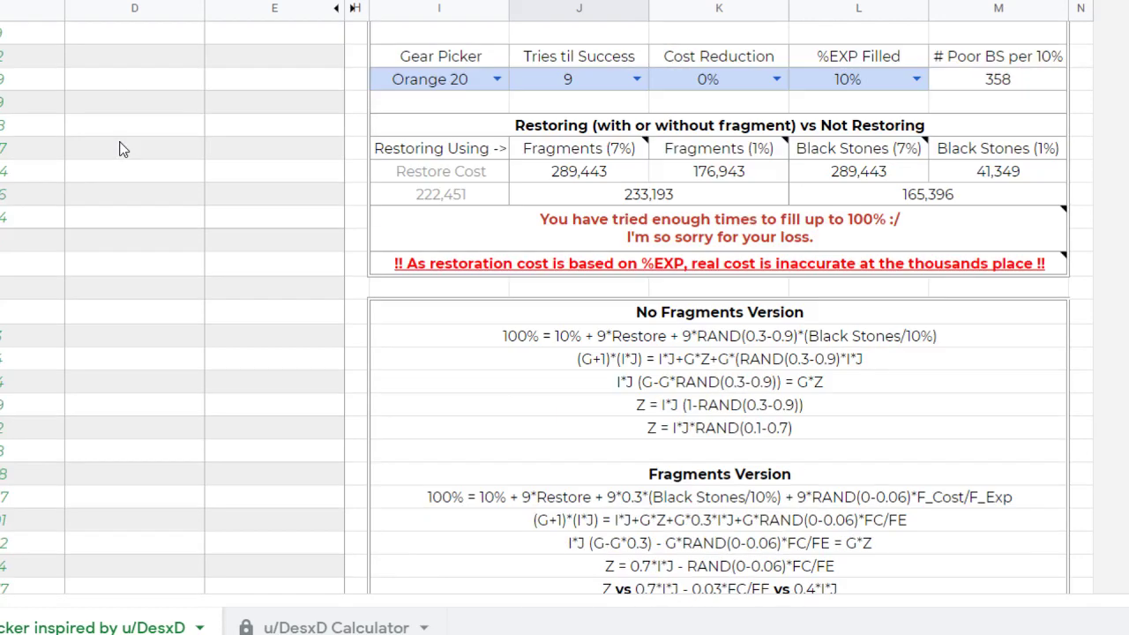
pyautogui.scroll(2, 118, 147)
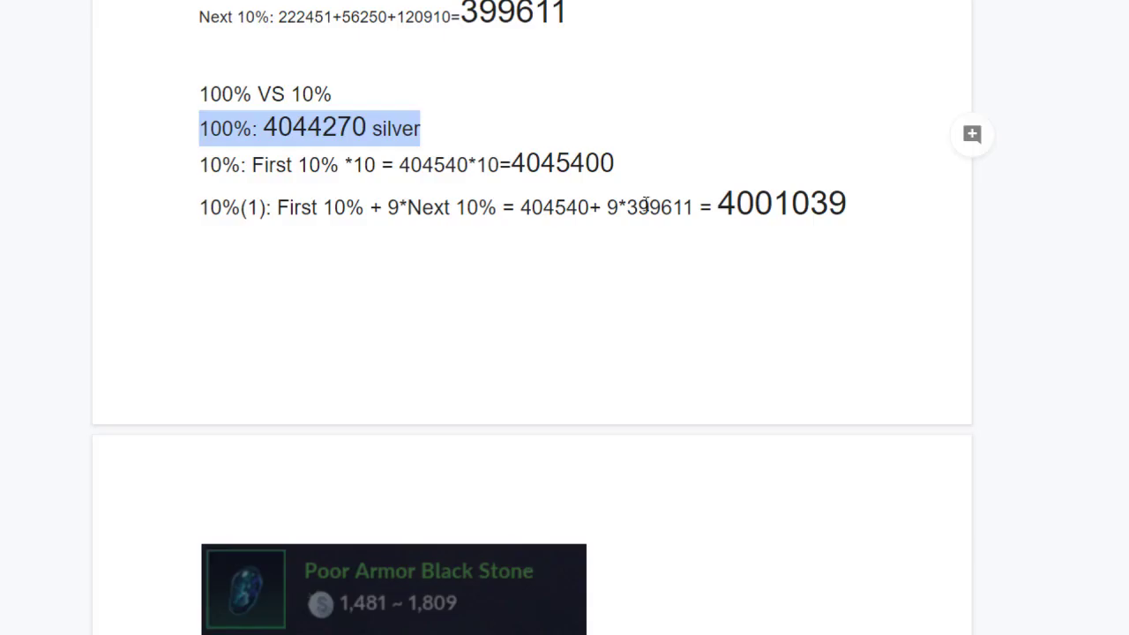
pyautogui.scroll(-4, 649, 206)
pyautogui.scroll(12, 671, 185)
pyautogui.scroll(-4, 671, 185)
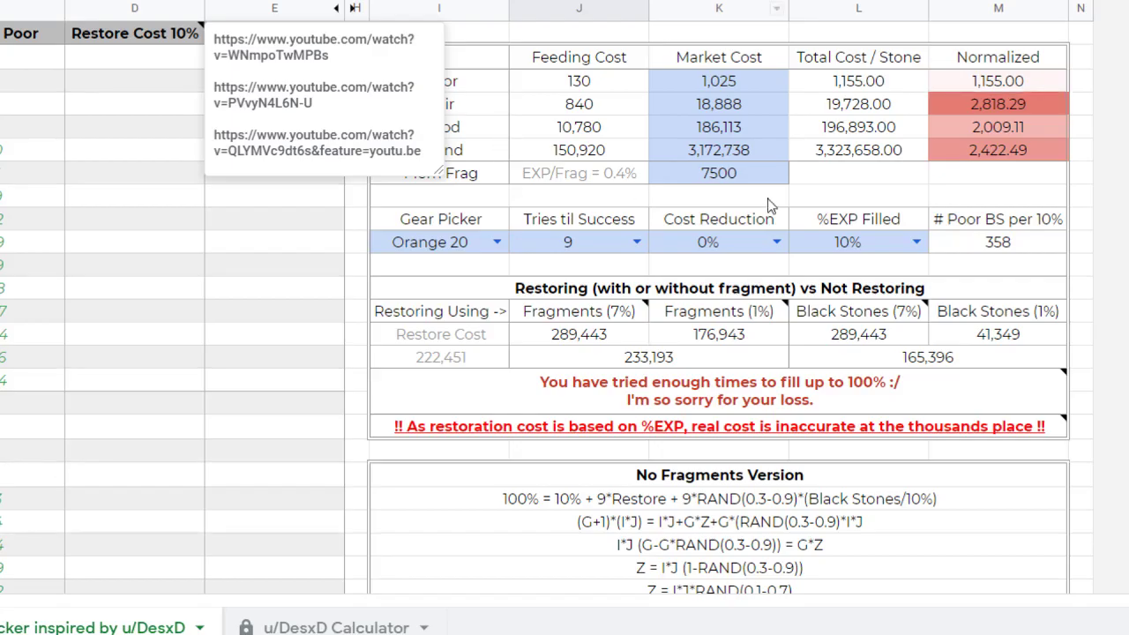
# Inspect the market cost entry of the Poor stone and leave it without editing
pyautogui.click(769, 206)
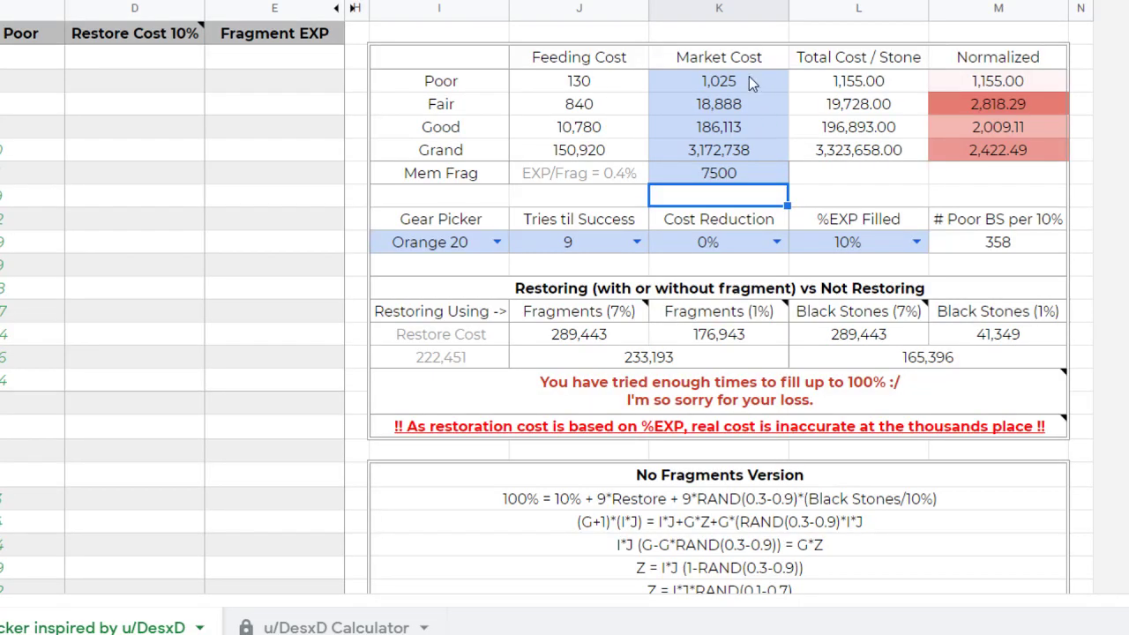
pyautogui.click(749, 77)
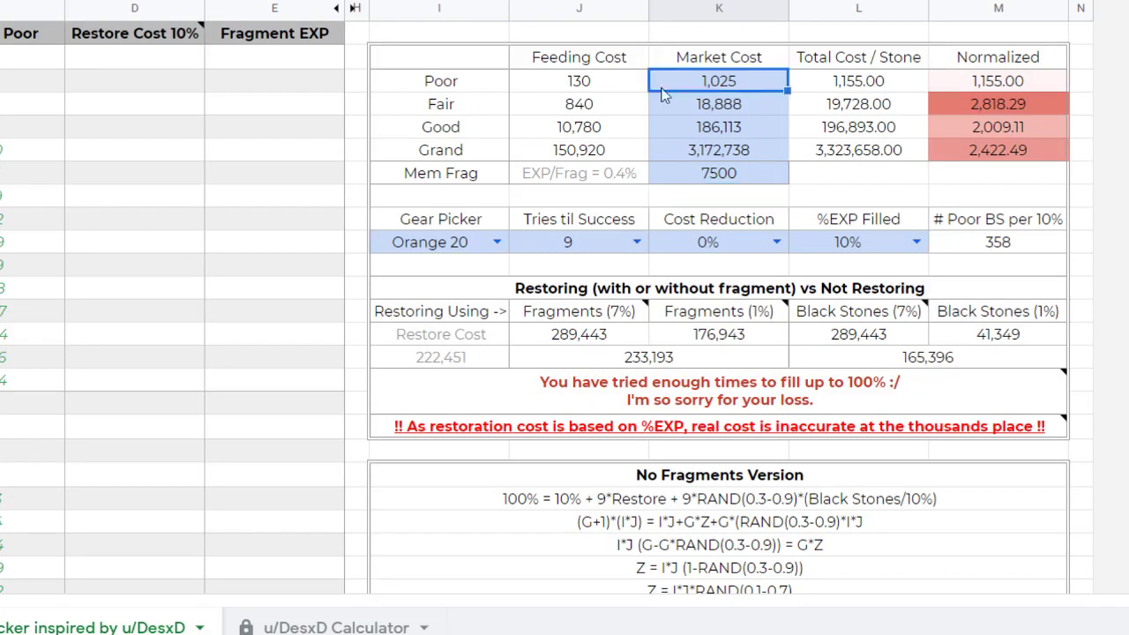
pyautogui.doubleClick(747, 82)
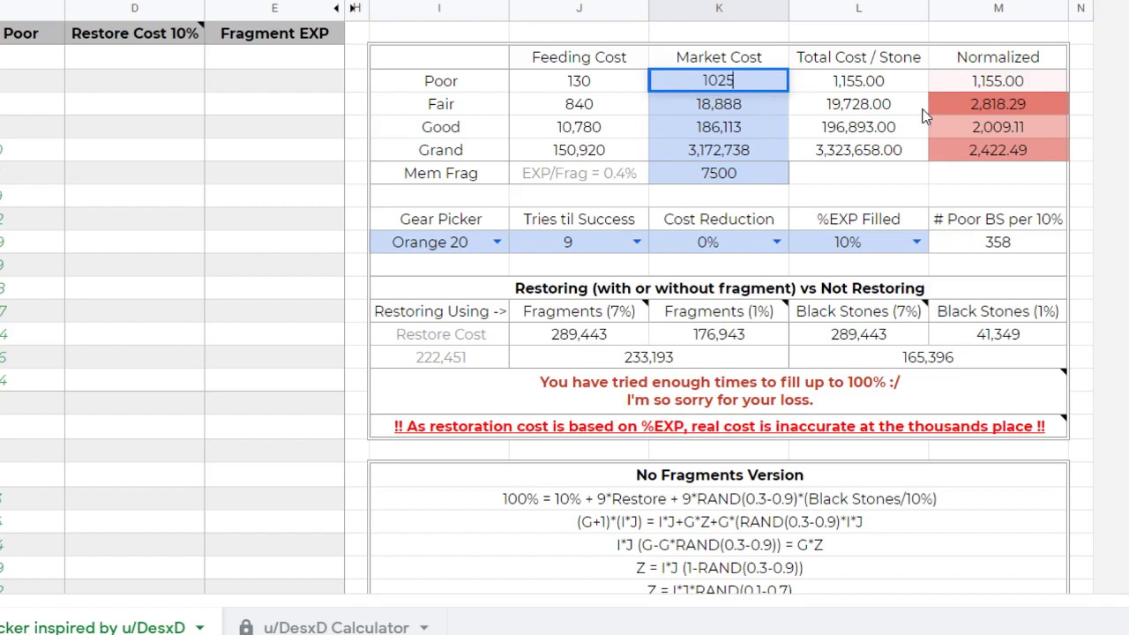
pyautogui.click(1081, 104)
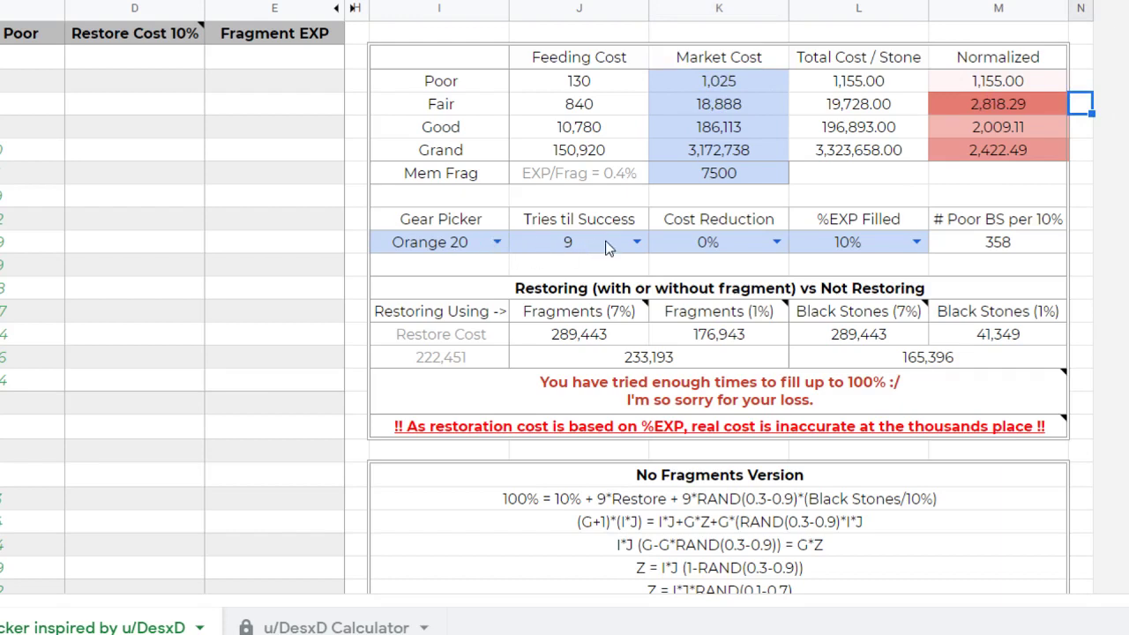
# Compare the Test 100.0% total with the Test 10.0% + 9 Restore with Fragment total
pyautogui.scroll(-1, 713, 263)
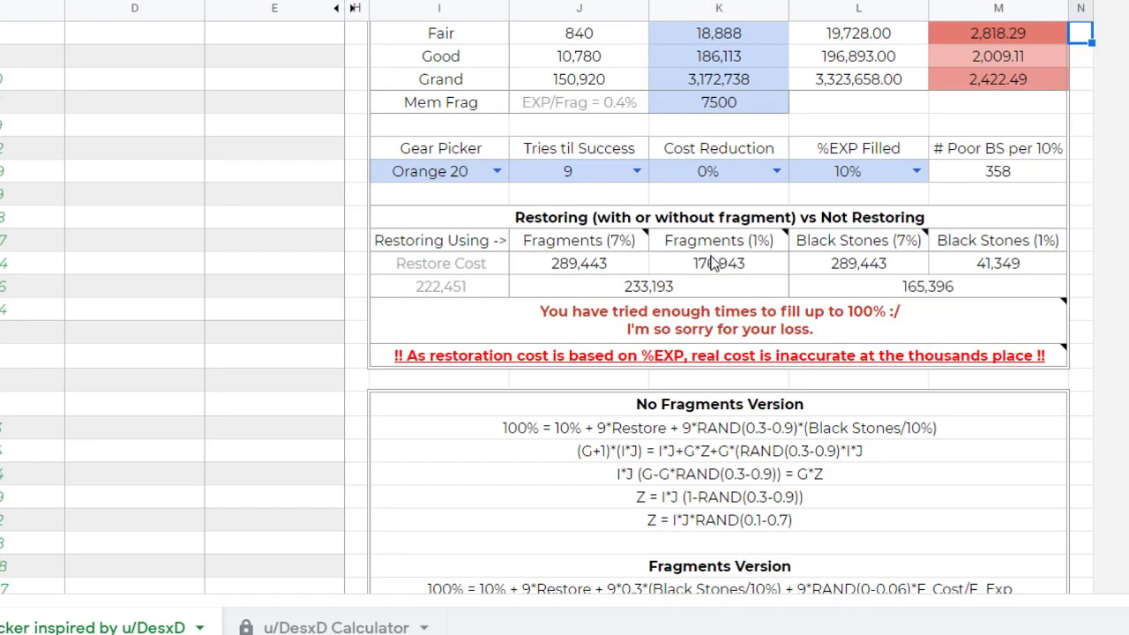
pyautogui.scroll(-12, 713, 263)
pyautogui.scroll(1, 713, 262)
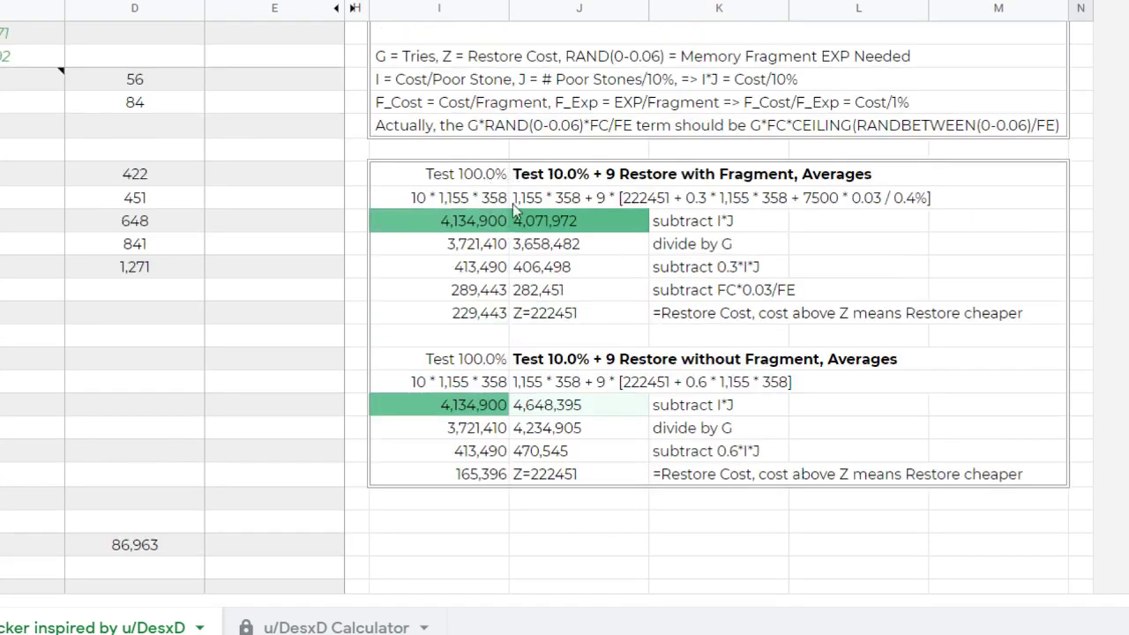
pyautogui.click(525, 226)
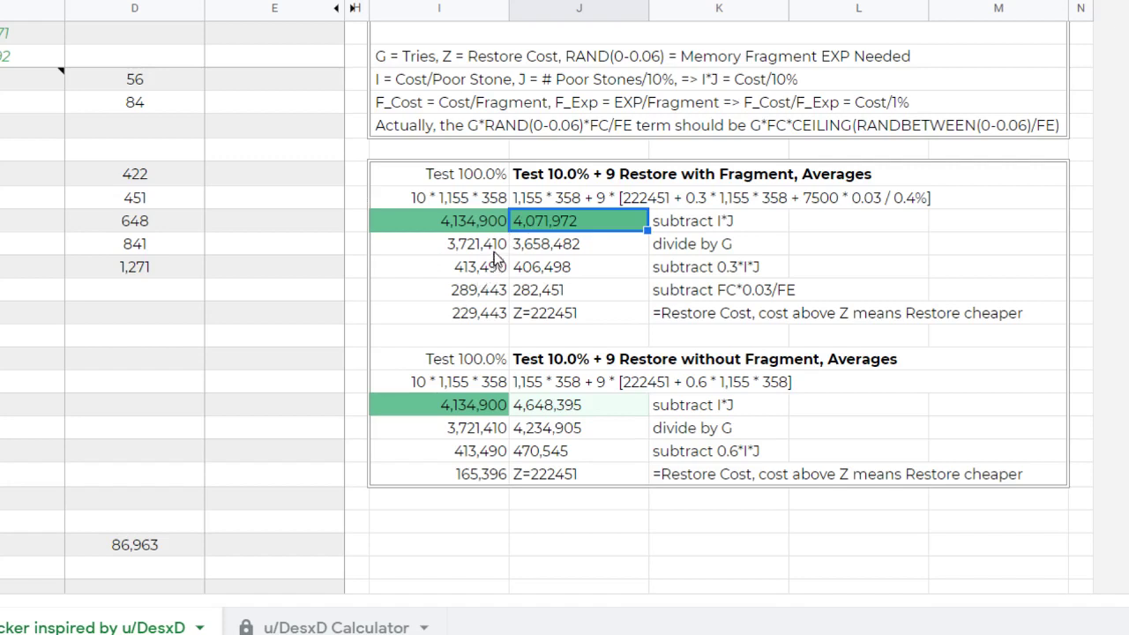
pyautogui.click(477, 226)
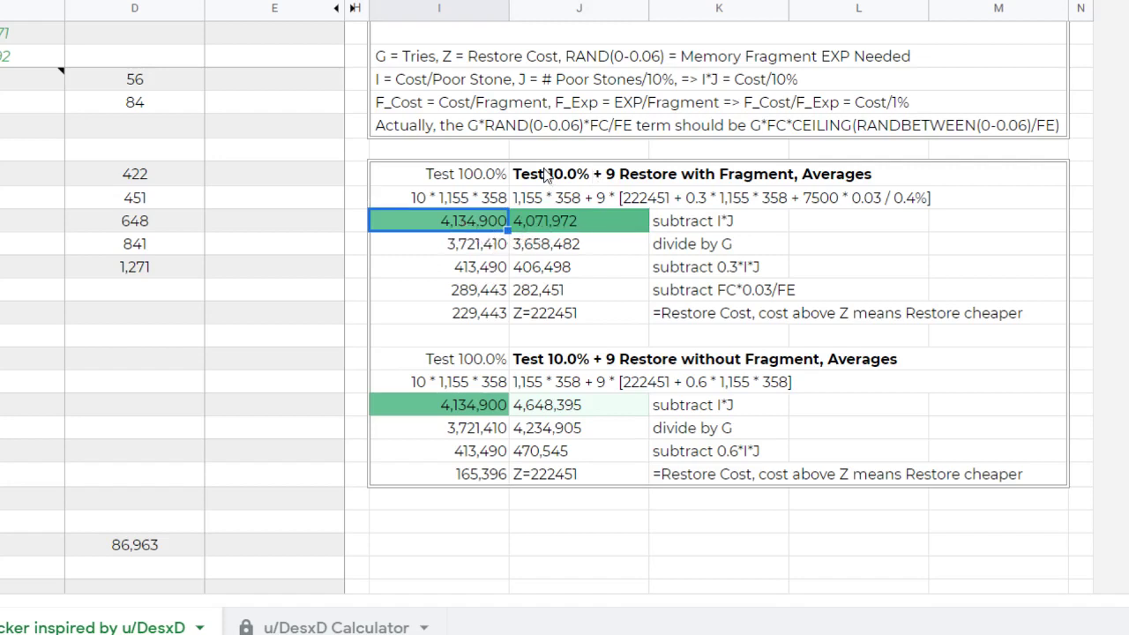
pyautogui.click(569, 231)
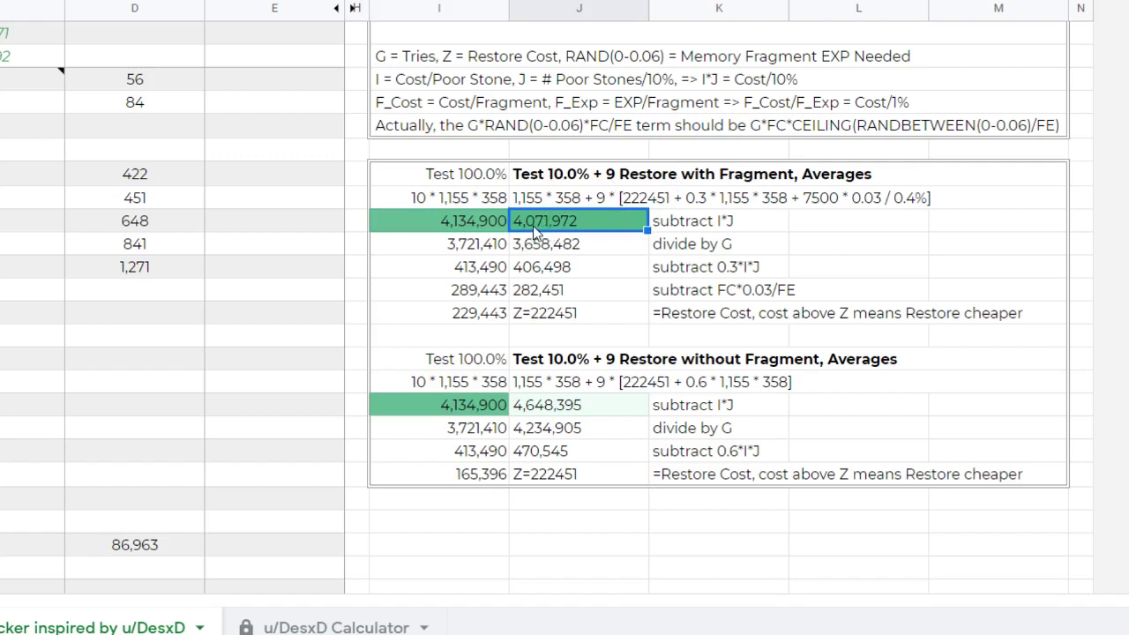
pyautogui.click(597, 245)
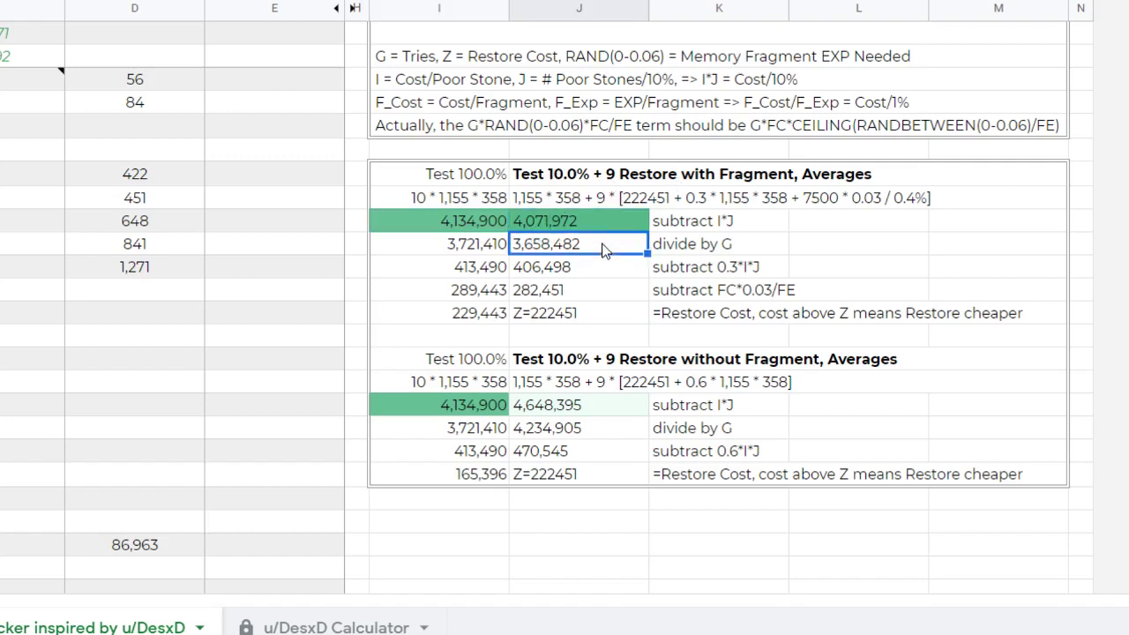
pyautogui.click(594, 221)
# Set the market cost of the Poor stone to 1809
pyautogui.scroll(6, 763, 189)
pyautogui.scroll(3, 763, 189)
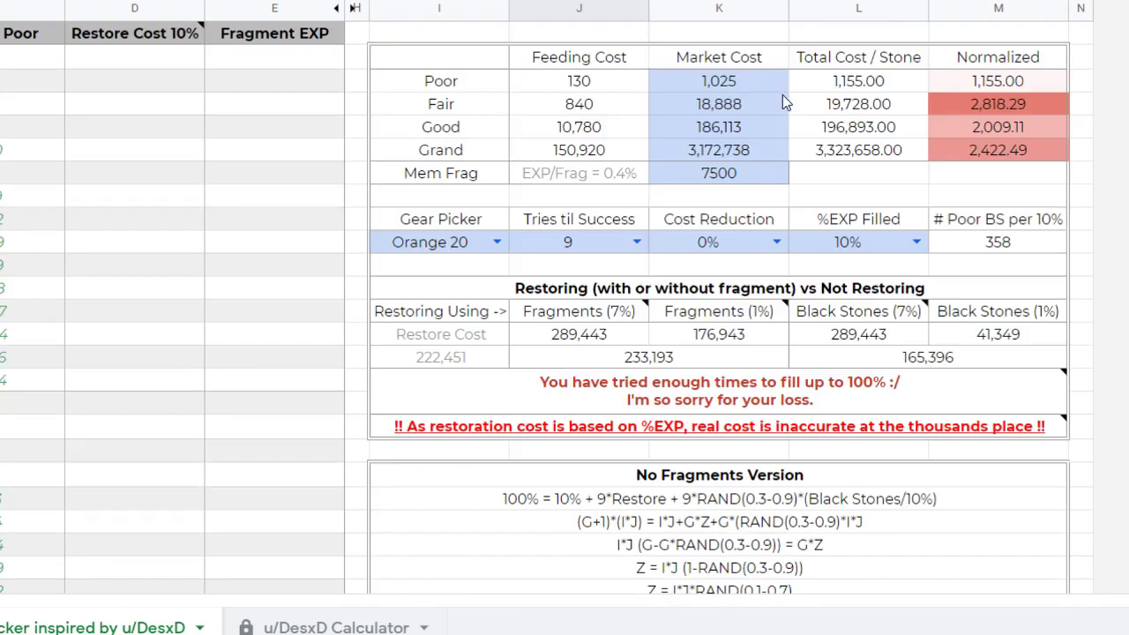
pyautogui.doubleClick(741, 80)
pyautogui.moveTo(736, 81)
pyautogui.mouseDown()
pyautogui.moveTo(722, 81)
pyautogui.moveTo(745, 81)
pyautogui.mouseUp()
pyautogui.write('809')
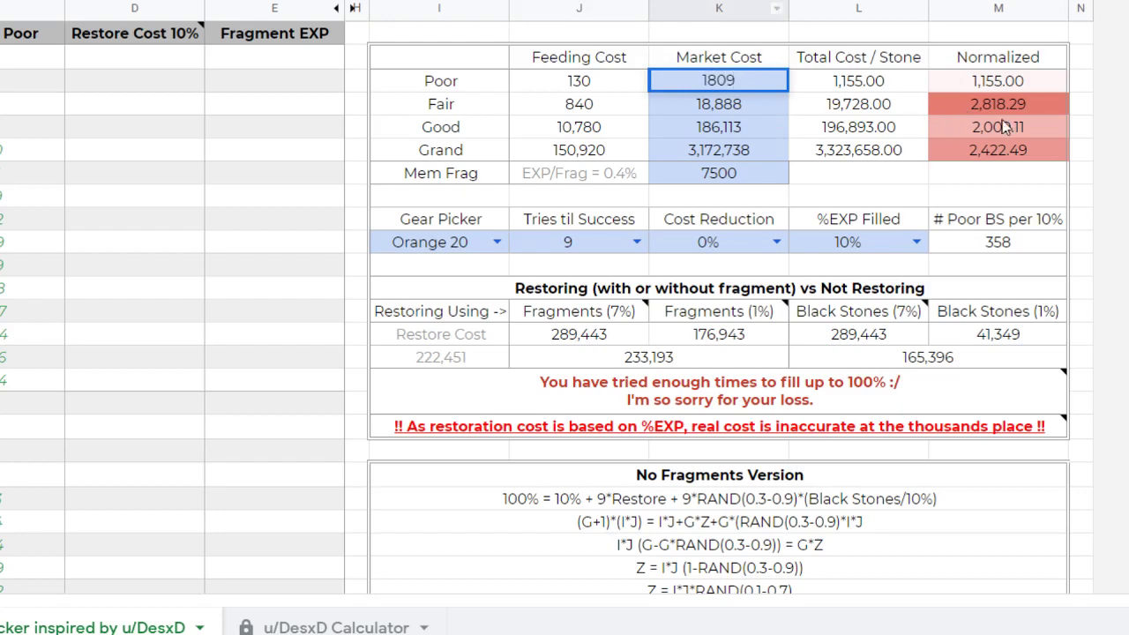
pyautogui.click(839, 112)
# Check the recalculated test totals for 100% against 10% + 9 restores, with and without fragments, at the new Poor stone price
pyautogui.scroll(-3, 826, 229)
pyautogui.scroll(-5, 827, 229)
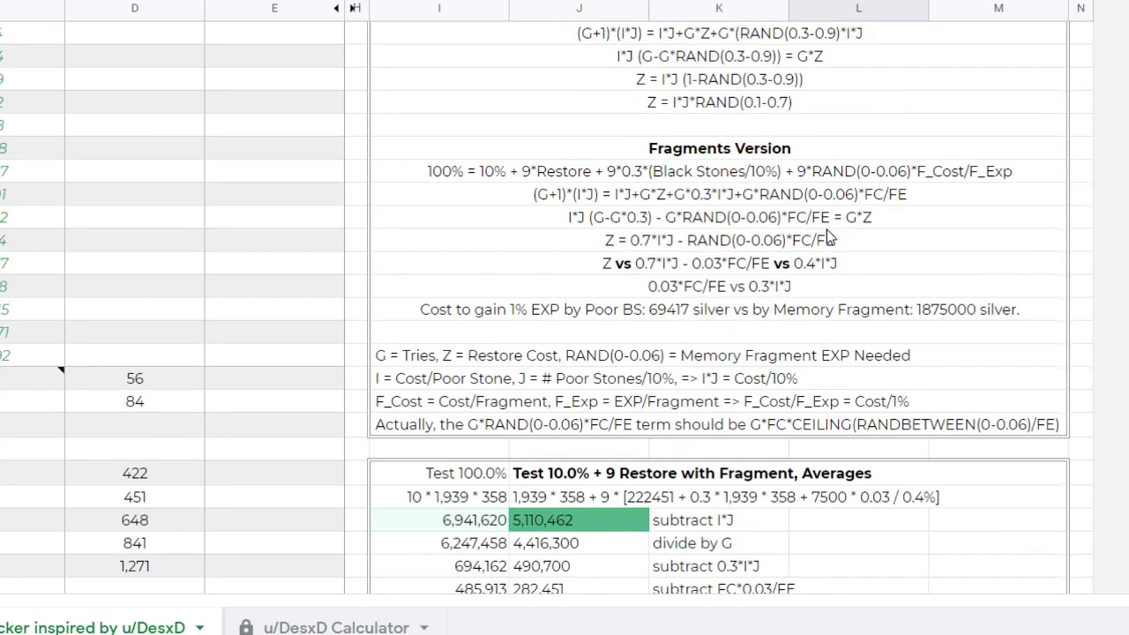
pyautogui.click(476, 430)
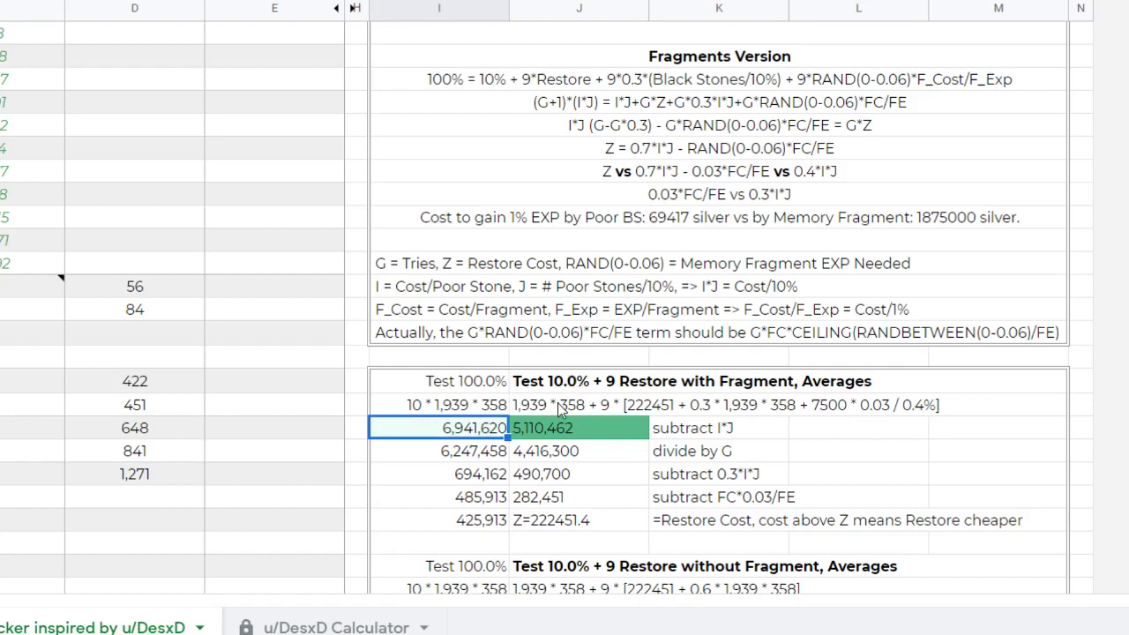
pyautogui.click(569, 430)
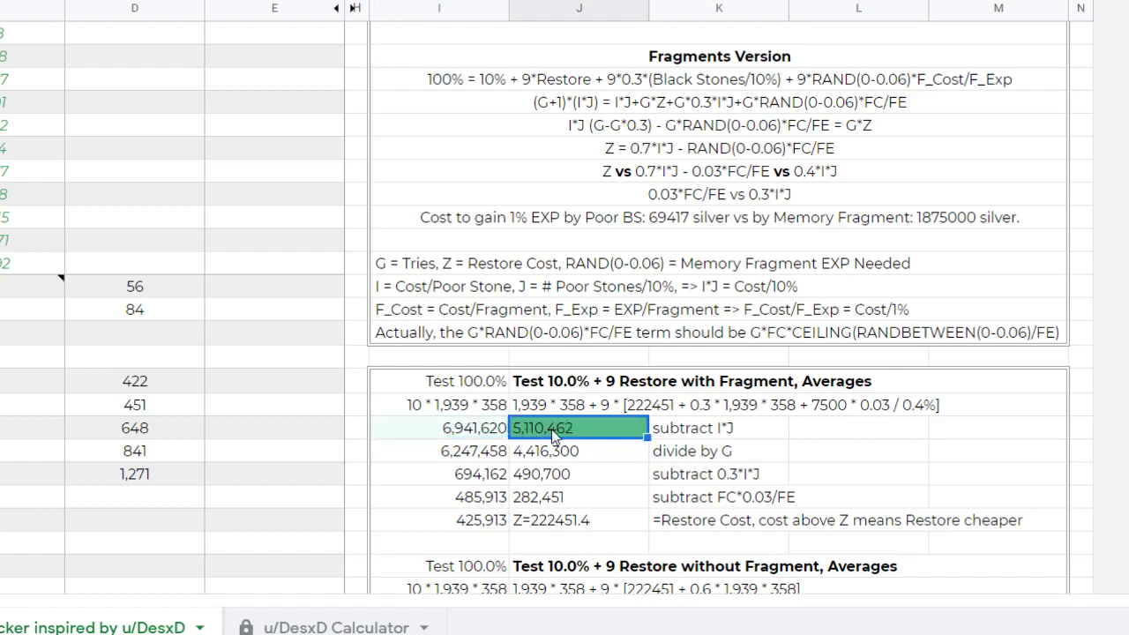
pyautogui.scroll(-3, 313, 381)
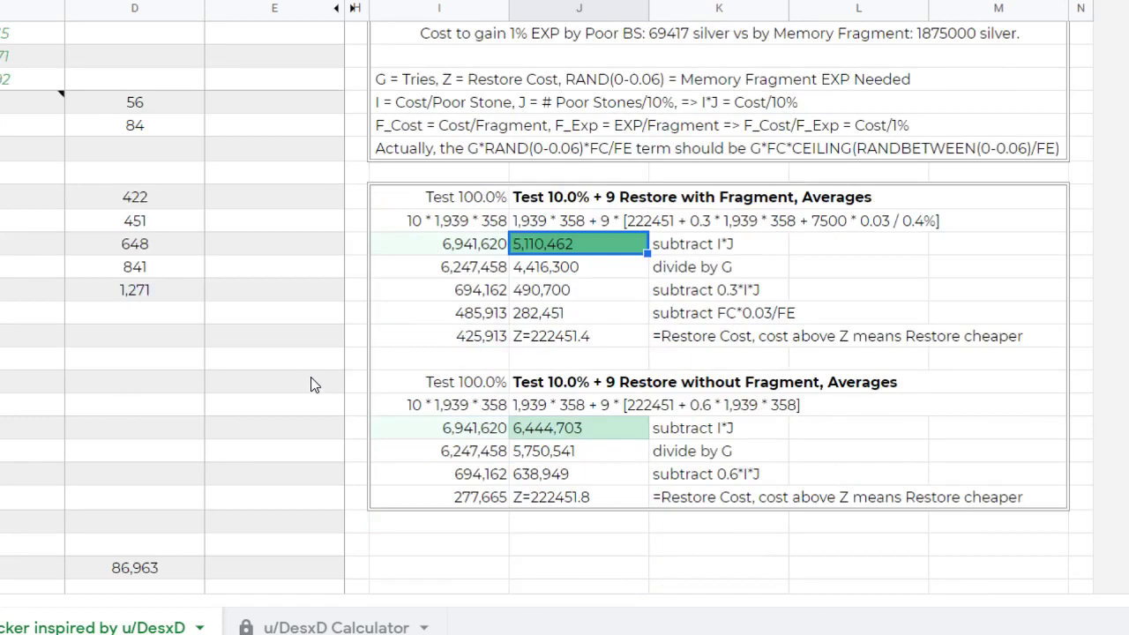
# Look through the Restore Cost 10% and Fragment EXP columns of the gear list for the available data
pyautogui.scroll(-5, 313, 381)
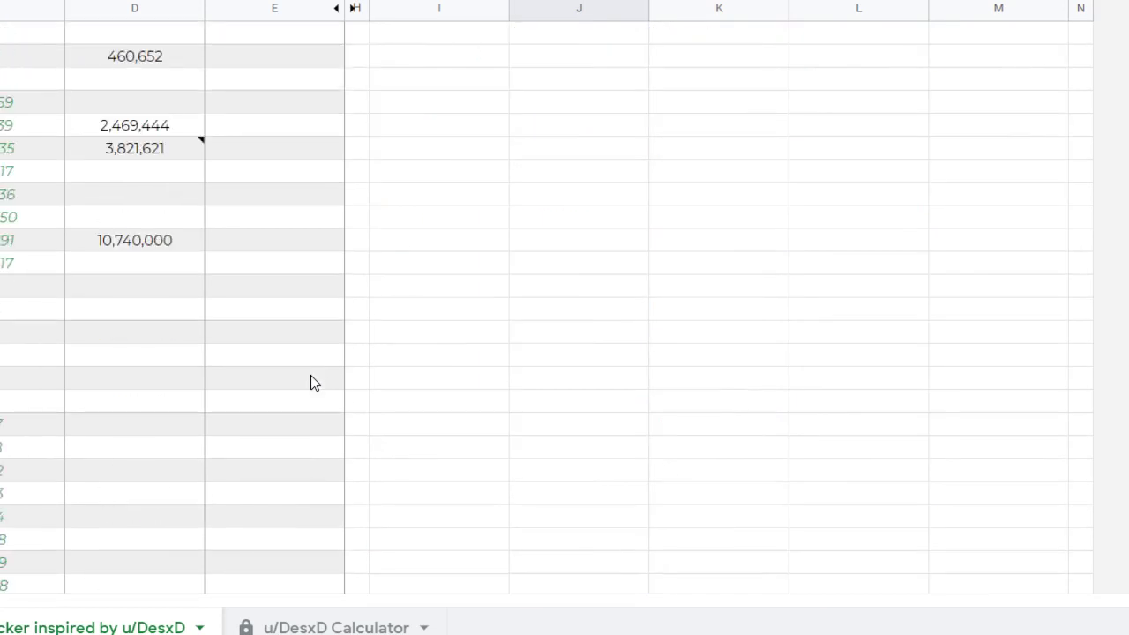
pyautogui.scroll(-3, 313, 381)
pyautogui.scroll(2, 313, 381)
pyautogui.scroll(-7, 313, 381)
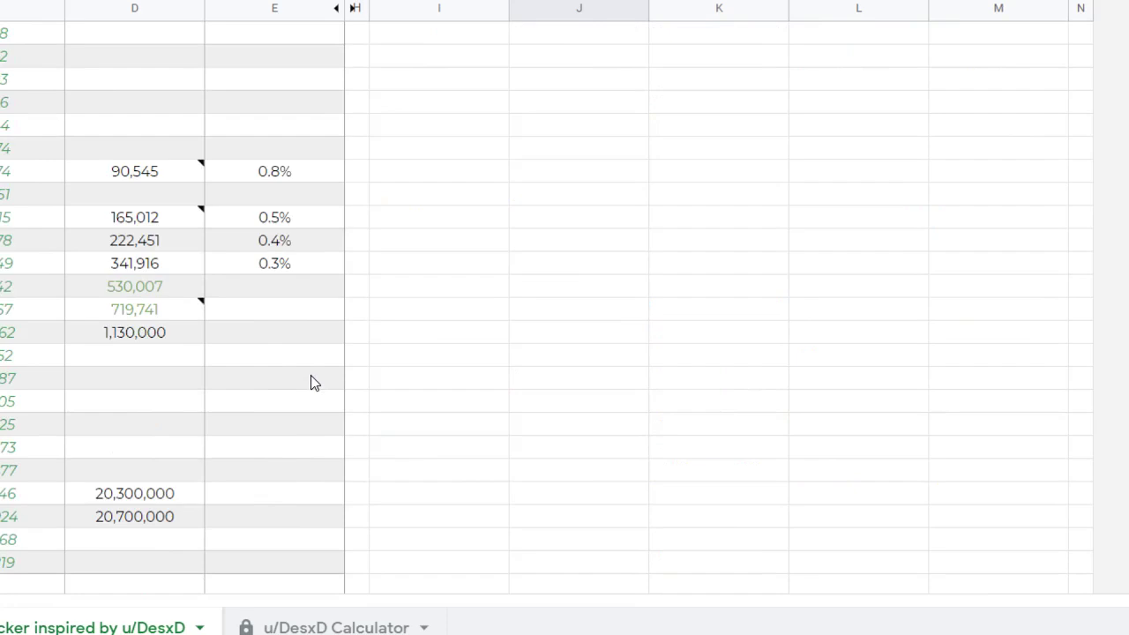
pyautogui.scroll(-5, 540, 424)
pyautogui.scroll(6, 548, 409)
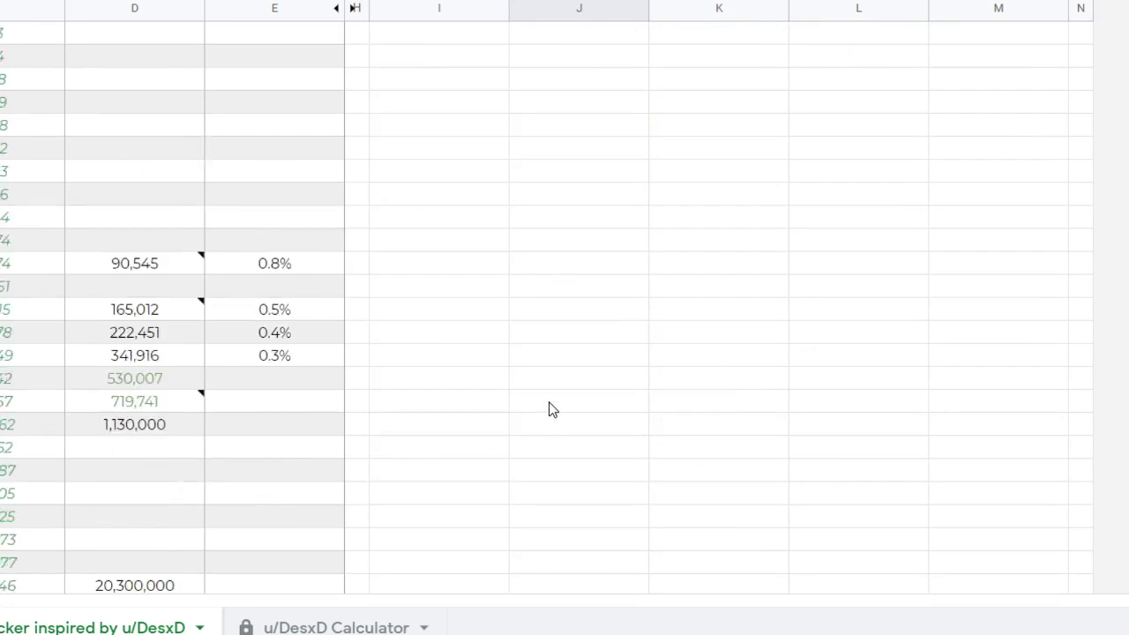
pyautogui.scroll(-5, 550, 404)
pyautogui.scroll(15, 733, 244)
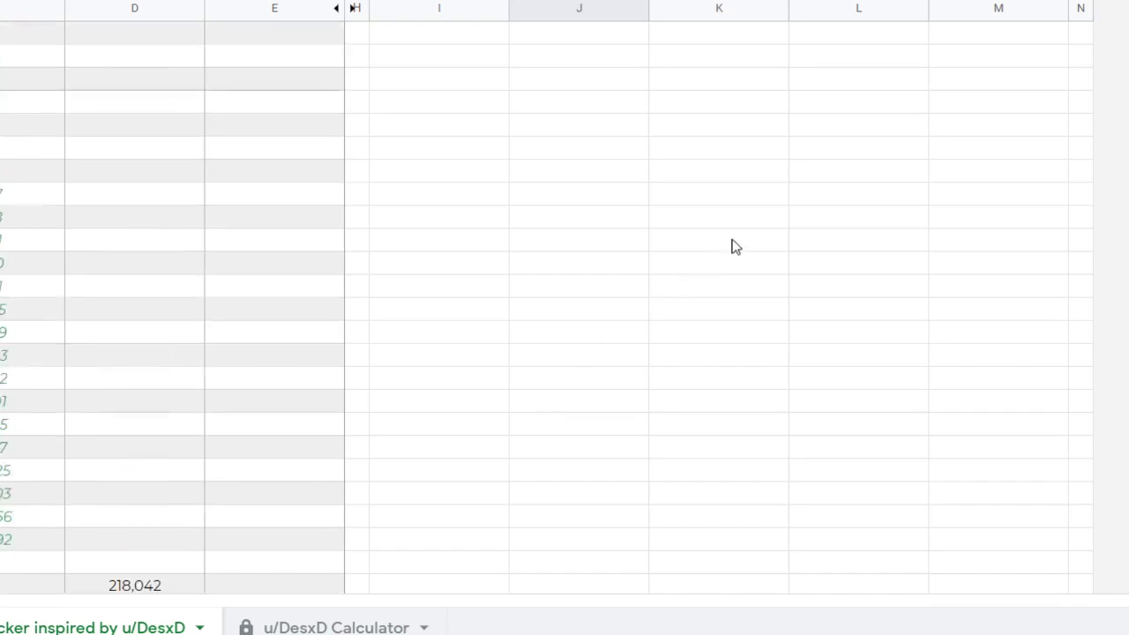
pyautogui.scroll(2, 735, 238)
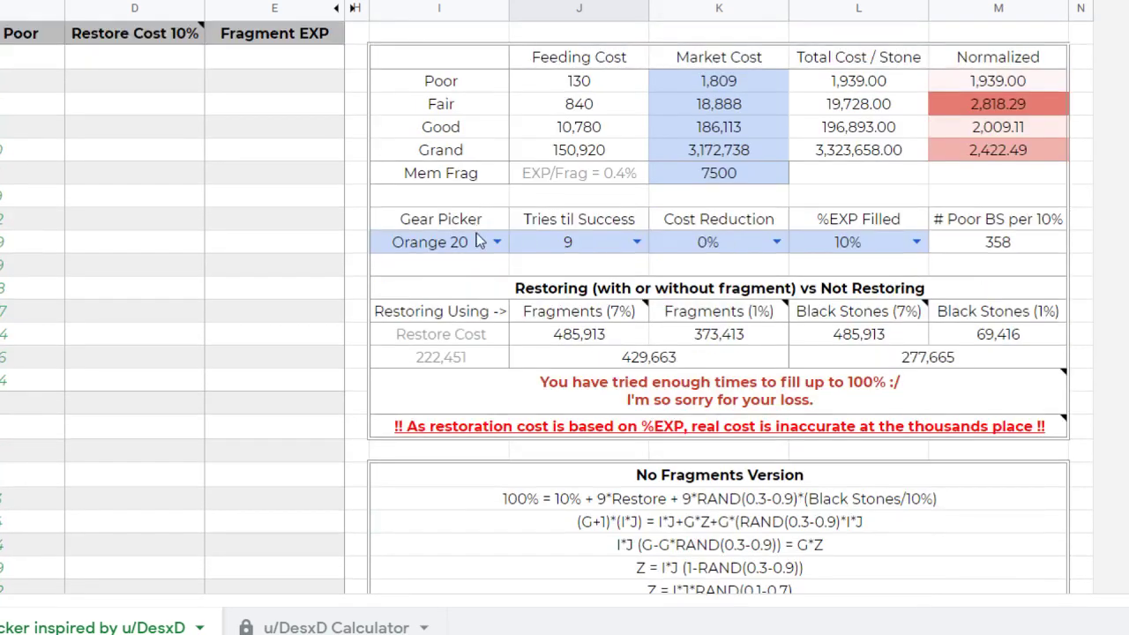
# Choose Orange 31 as the gear in the Gear Picker
pyautogui.click(485, 244)
pyautogui.click(494, 250)
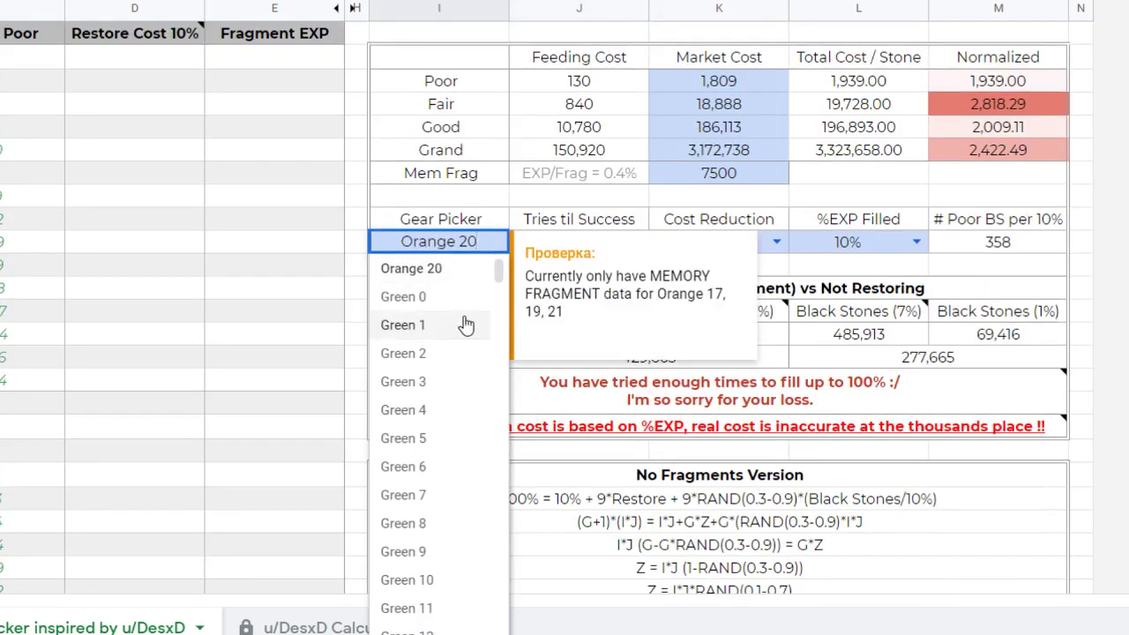
pyautogui.scroll(-20, 485, 327)
pyautogui.scroll(-15, 470, 371)
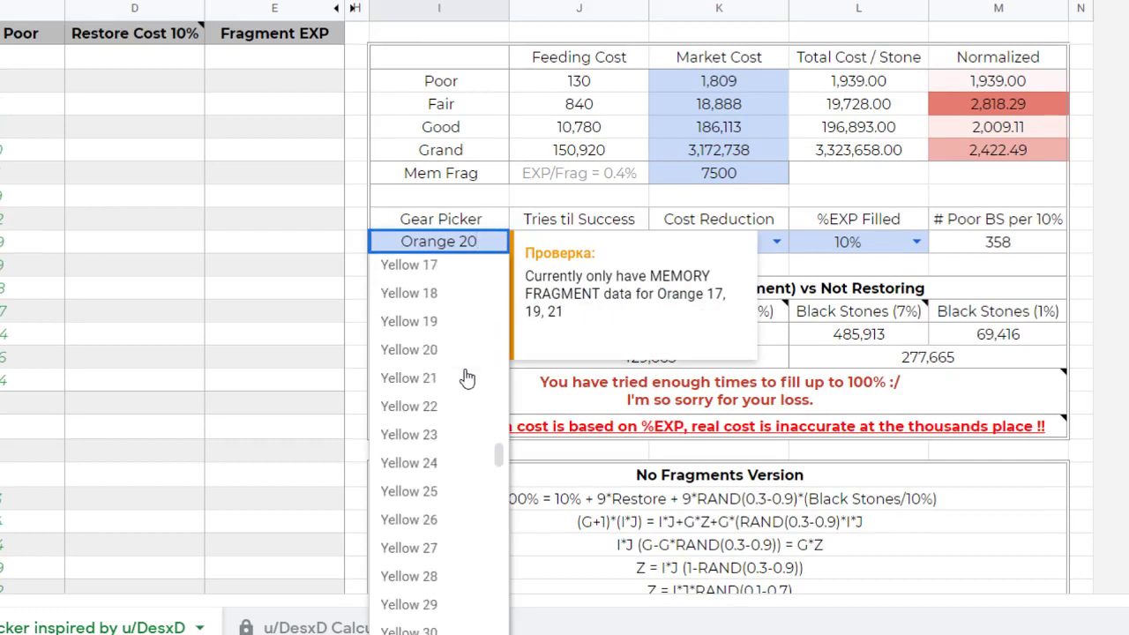
pyautogui.scroll(-5, 467, 377)
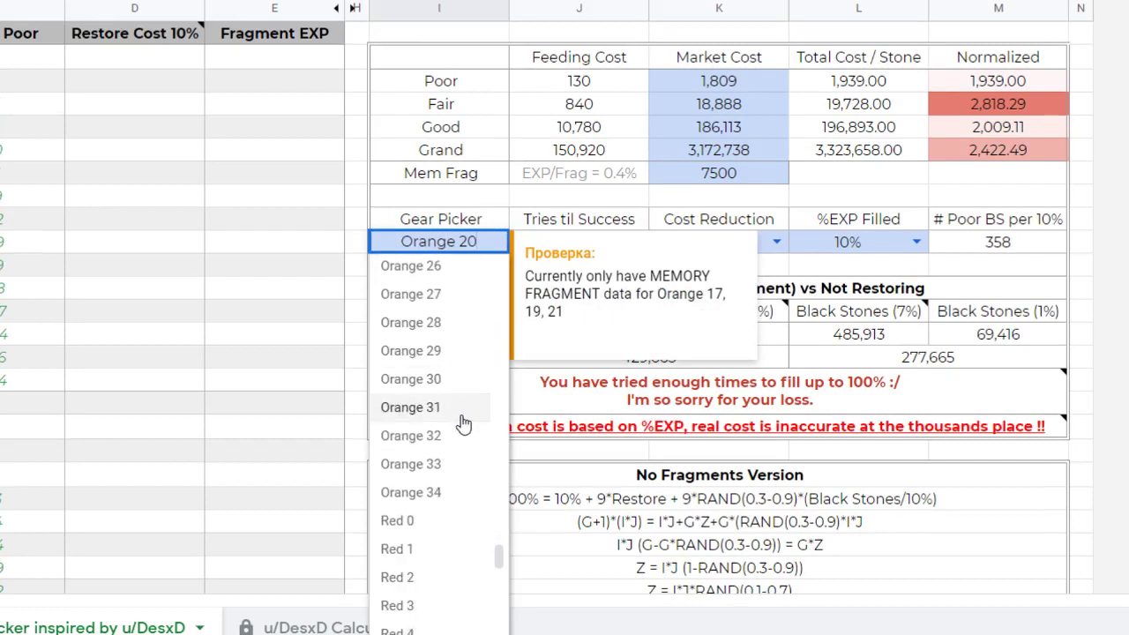
pyautogui.click(458, 408)
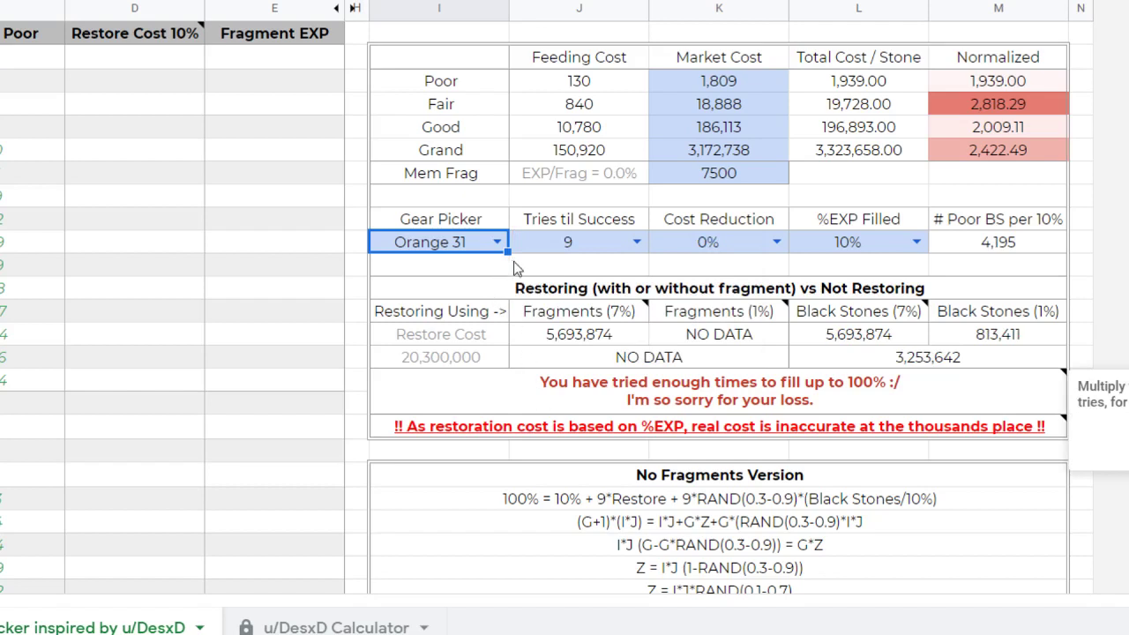
# Examine the restore costs and both 10% + 9 Restore test calculations for Orange 31, including the formula error
pyautogui.moveTo(467, 248)
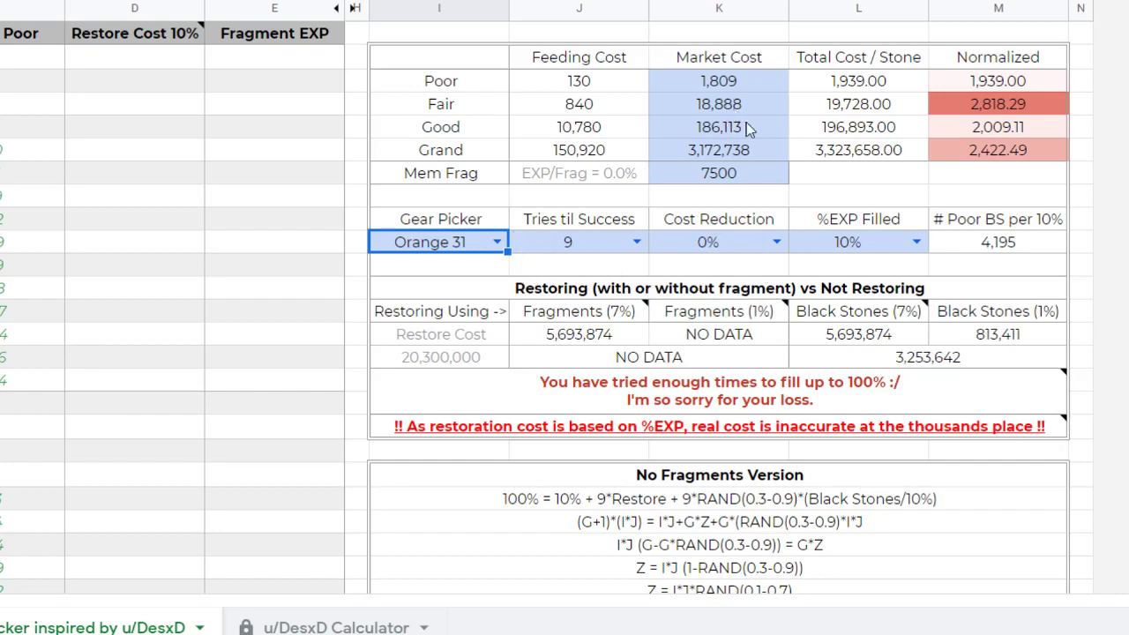
pyautogui.moveTo(507, 245)
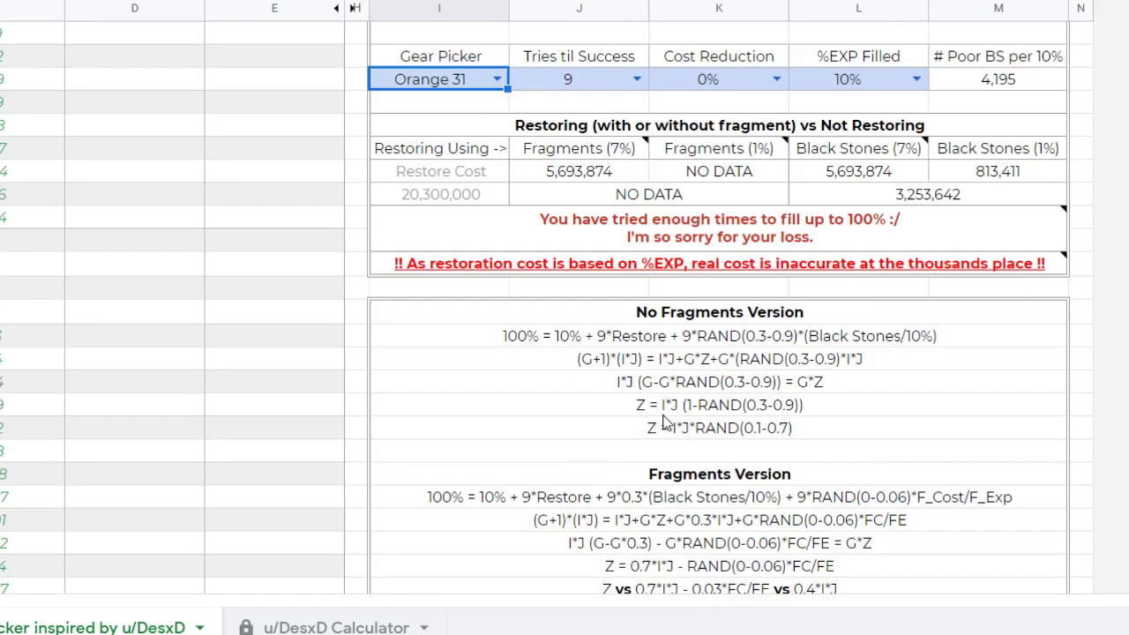
pyautogui.scroll(-9, 695, 367)
pyautogui.scroll(1, 695, 367)
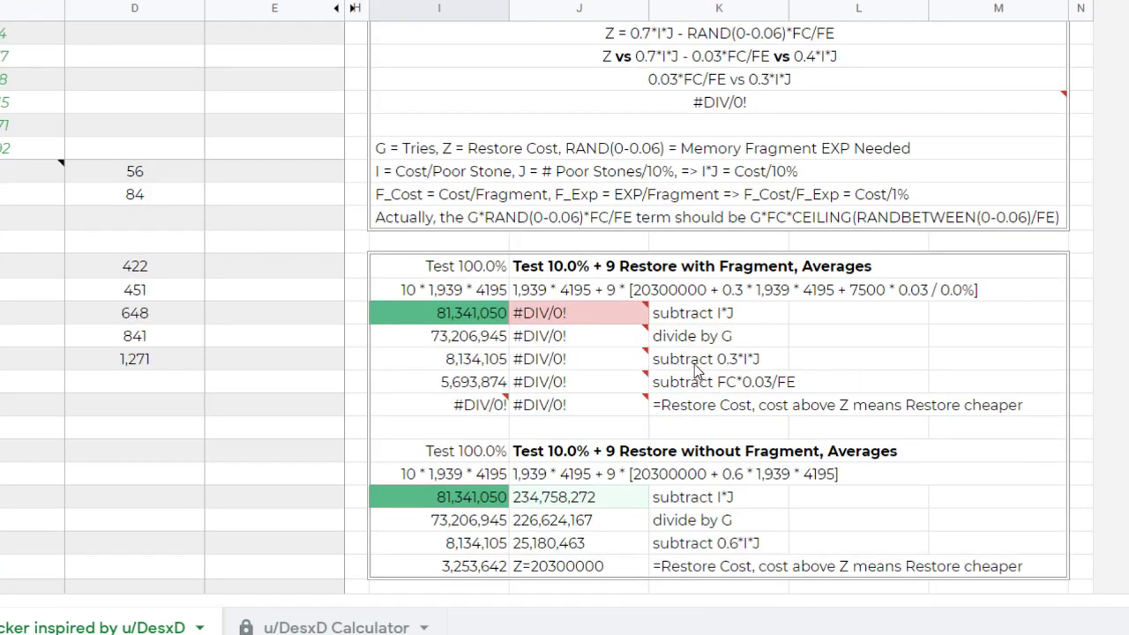
pyautogui.moveTo(571, 347)
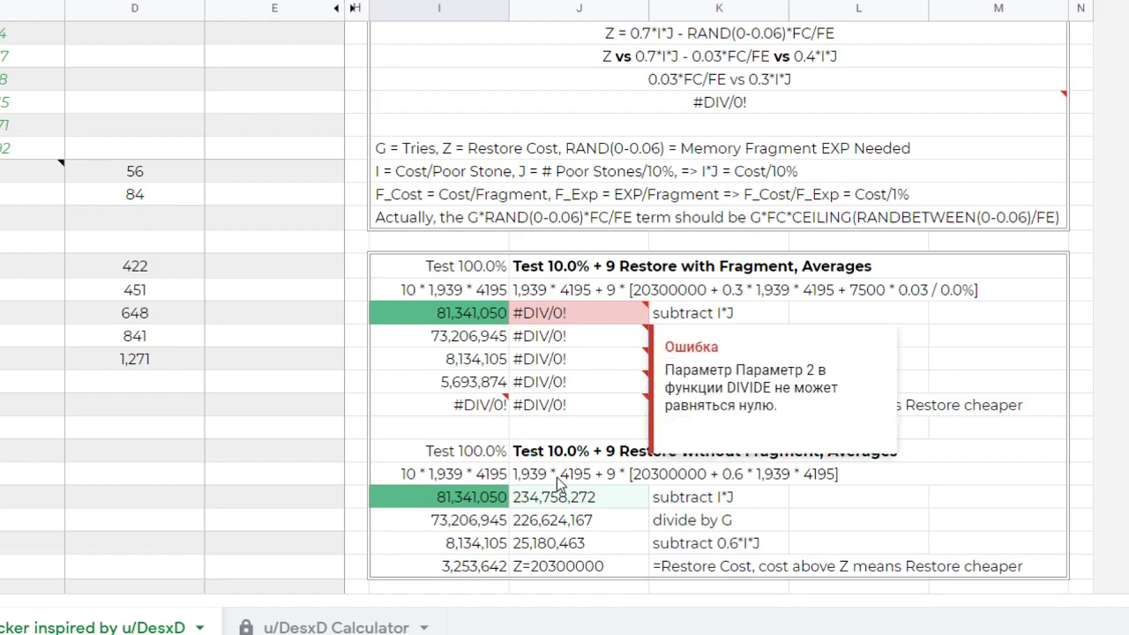
pyautogui.scroll(8, 661, 292)
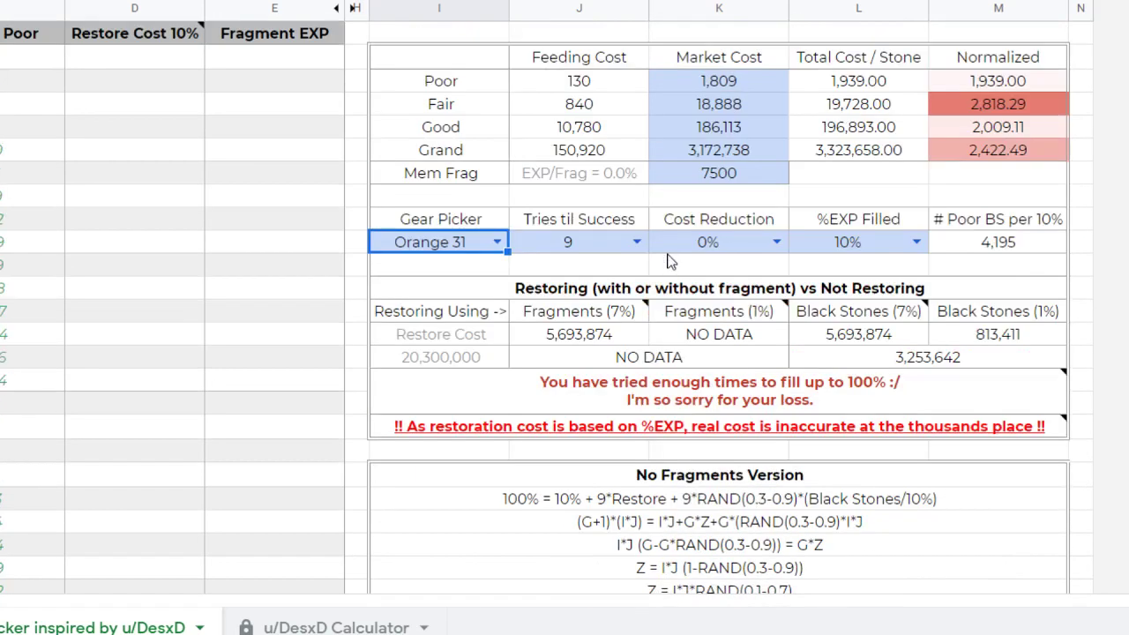
# Review the Tries til Success, Cost Reduction and %EXP Filled inputs, and browse the Gear Picker options from Green through Orange
pyautogui.click(498, 243)
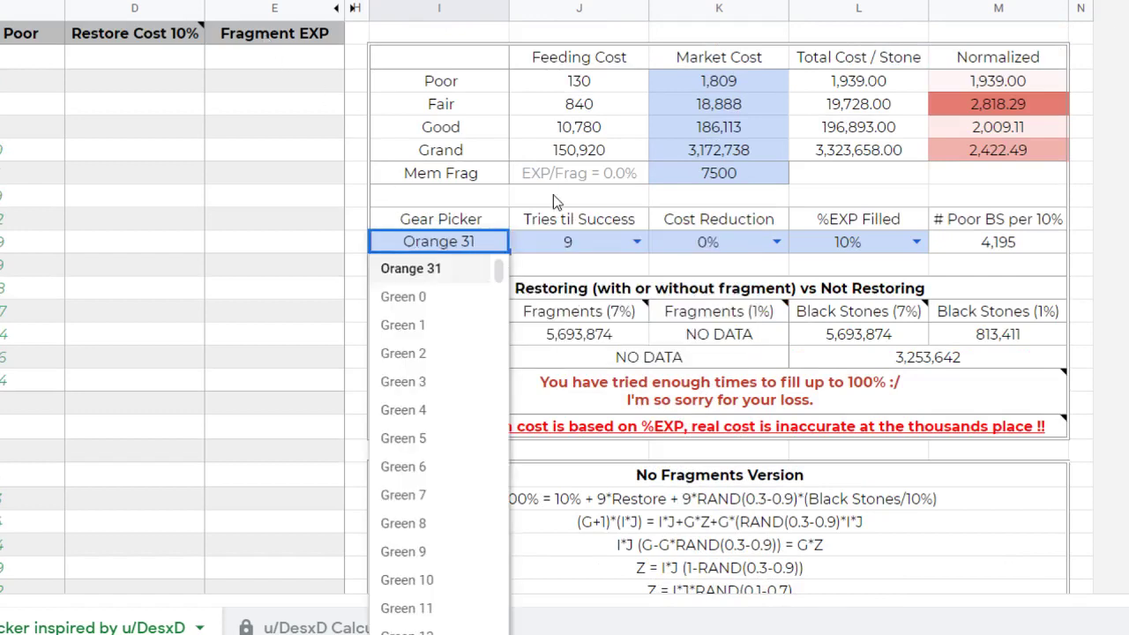
pyautogui.click(665, 278)
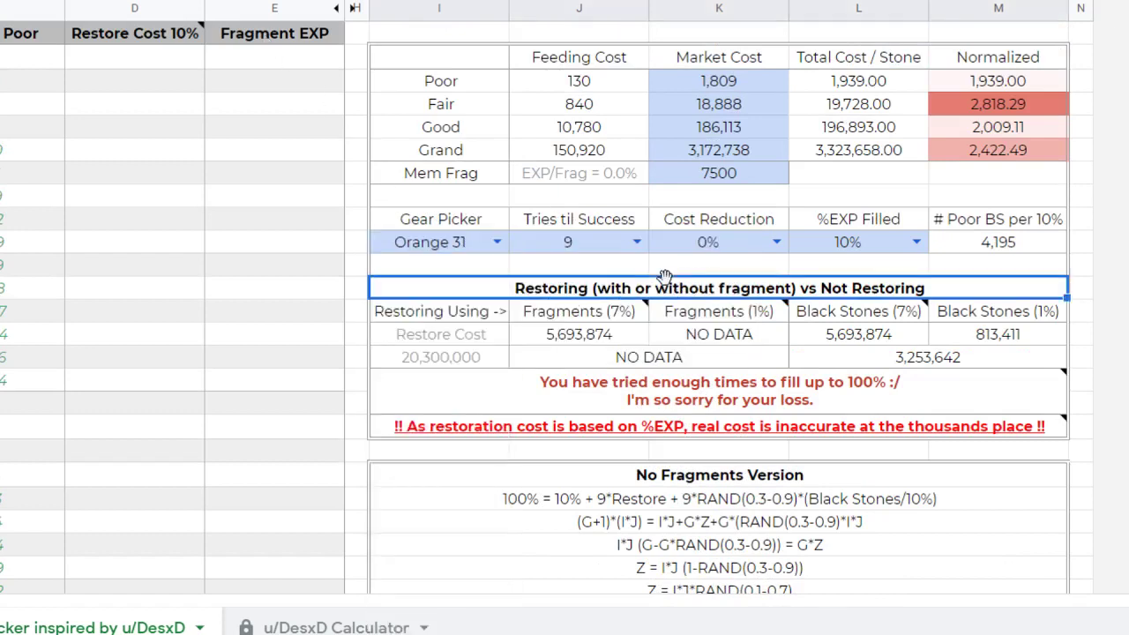
pyautogui.click(643, 245)
pyautogui.click(618, 276)
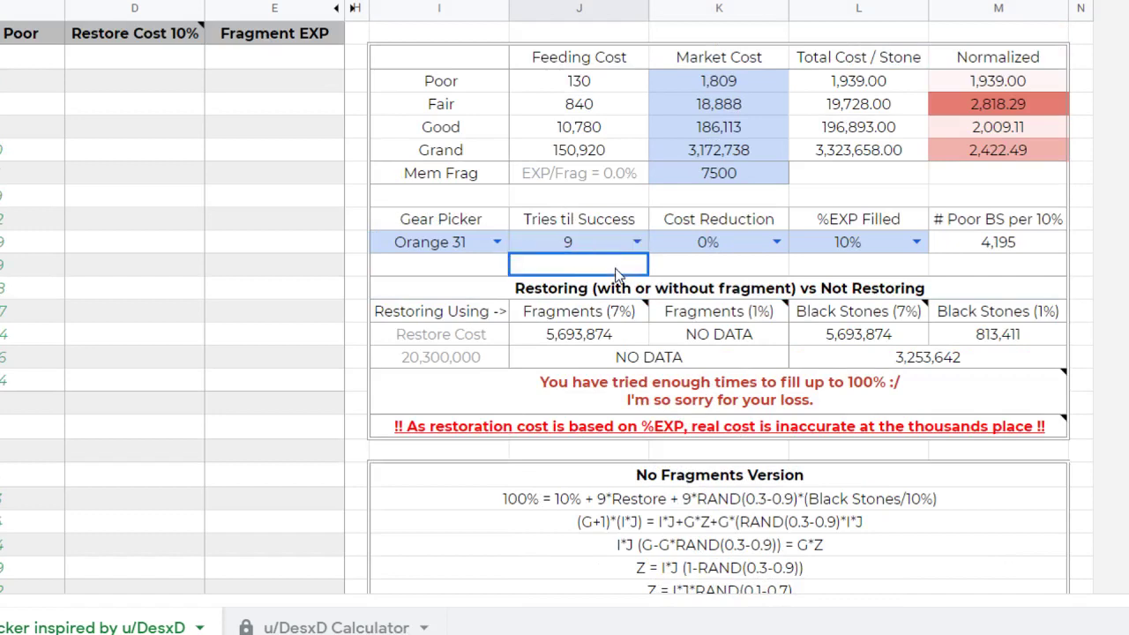
pyautogui.click(759, 269)
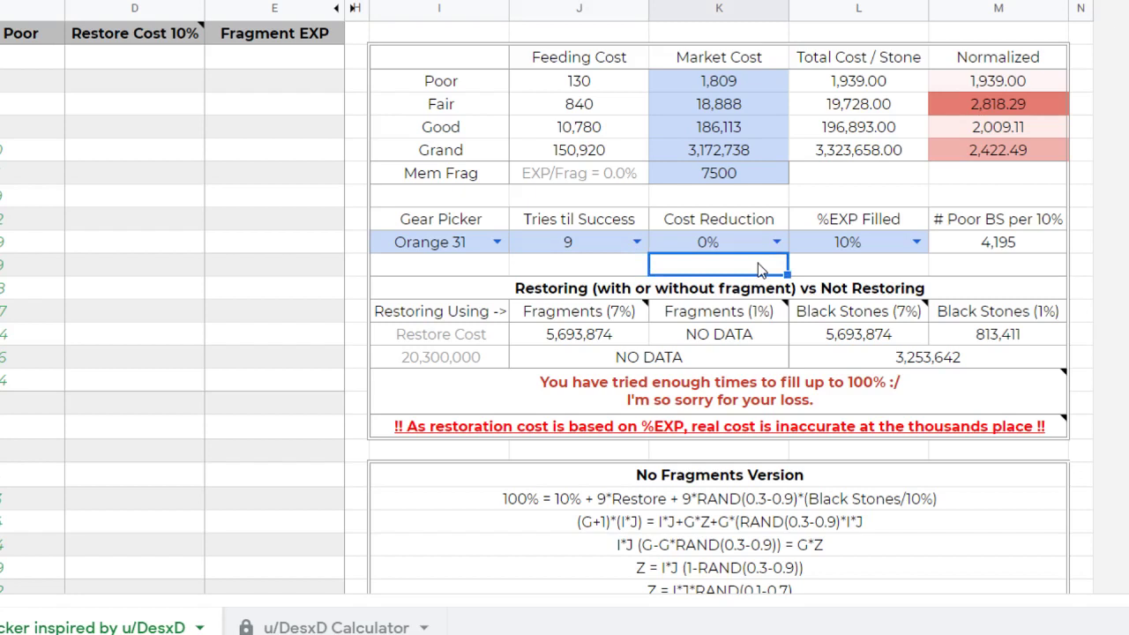
pyautogui.click(880, 273)
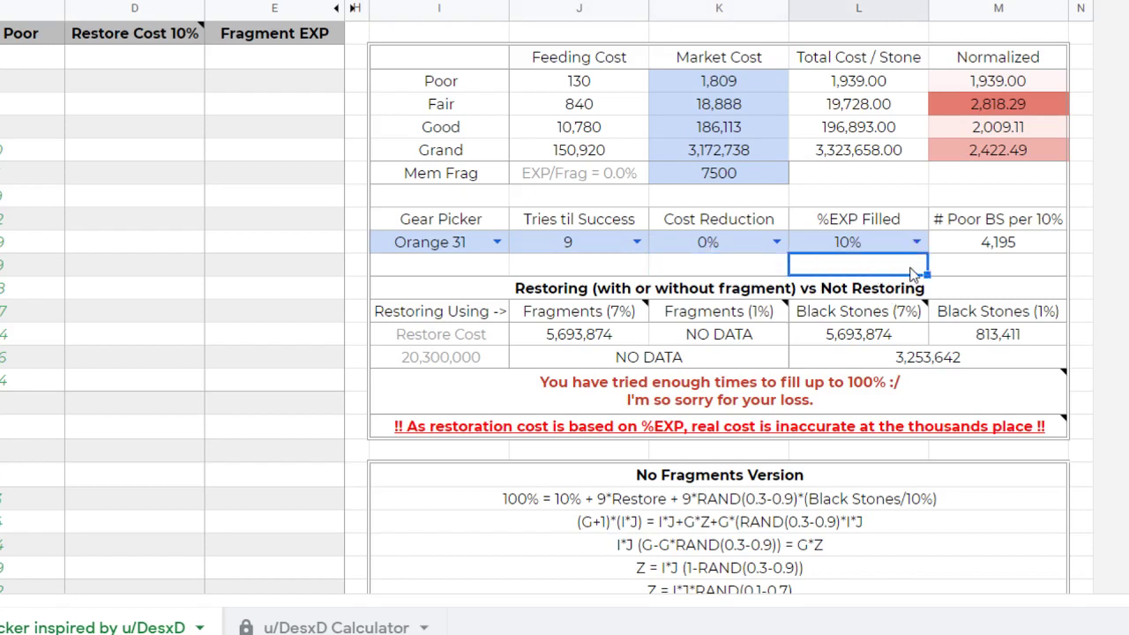
pyautogui.click(498, 242)
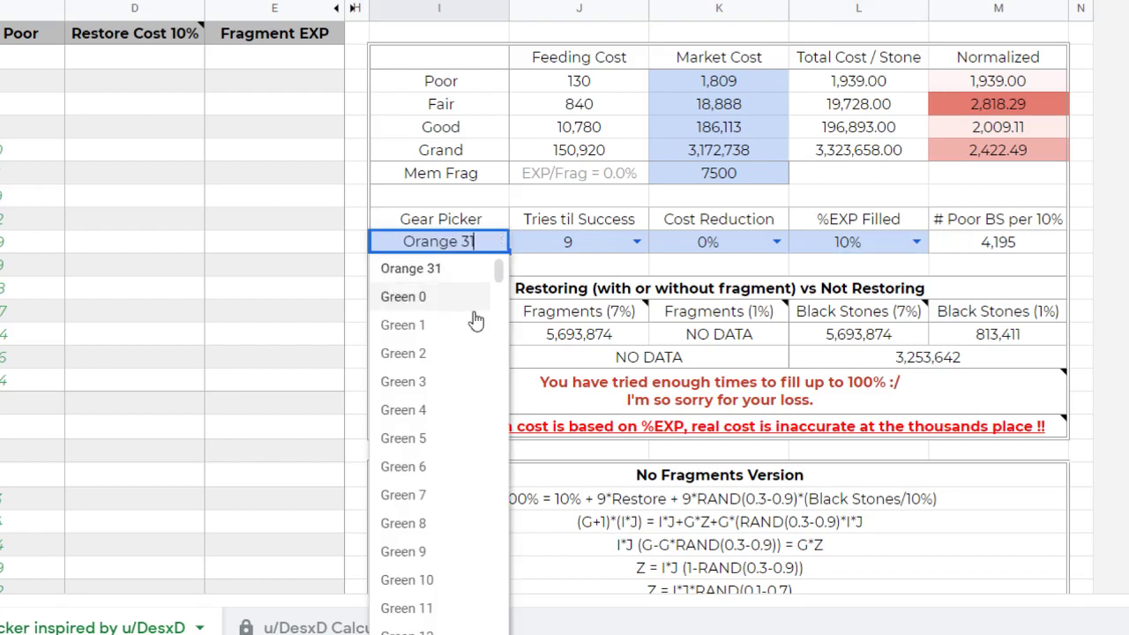
pyautogui.scroll(-7, 450, 370)
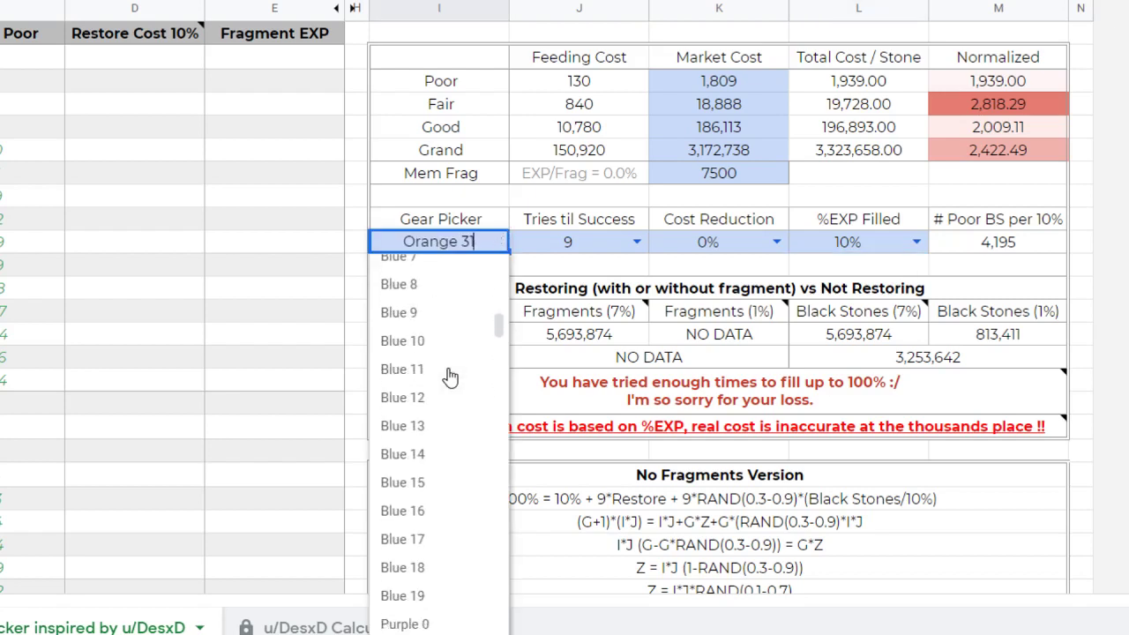
pyautogui.scroll(-15, 450, 376)
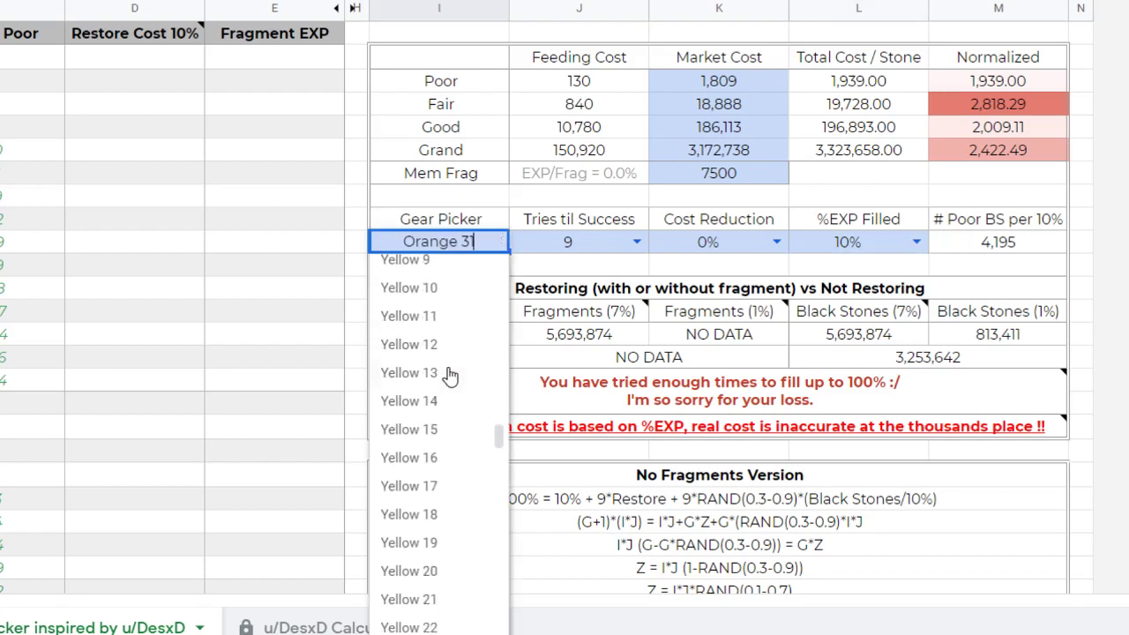
pyautogui.scroll(-10, 450, 377)
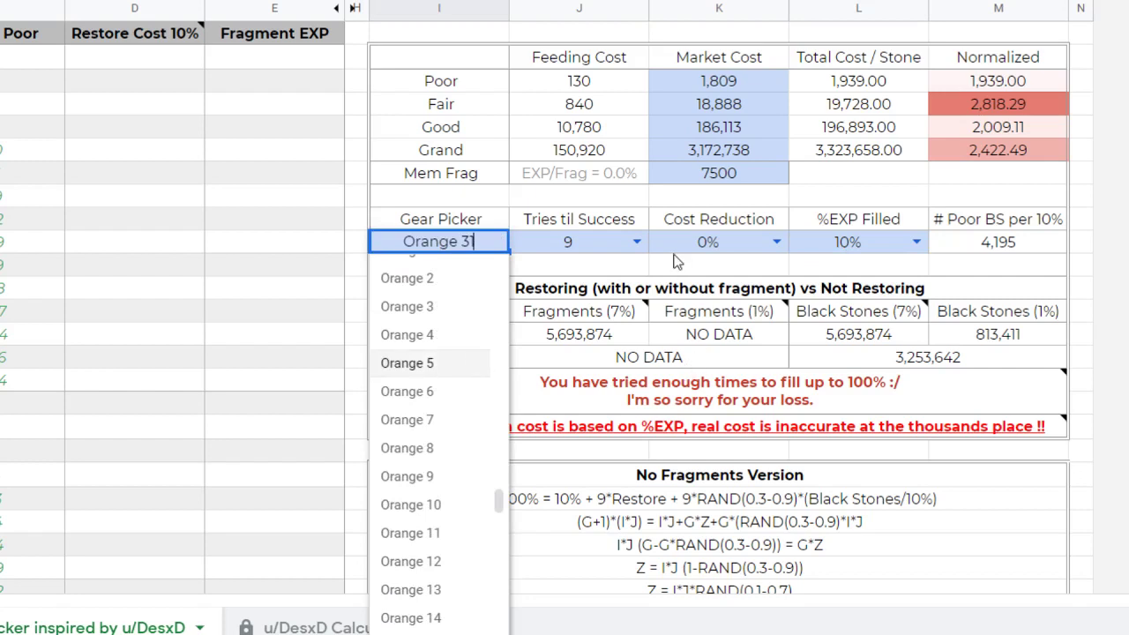
pyautogui.click(682, 265)
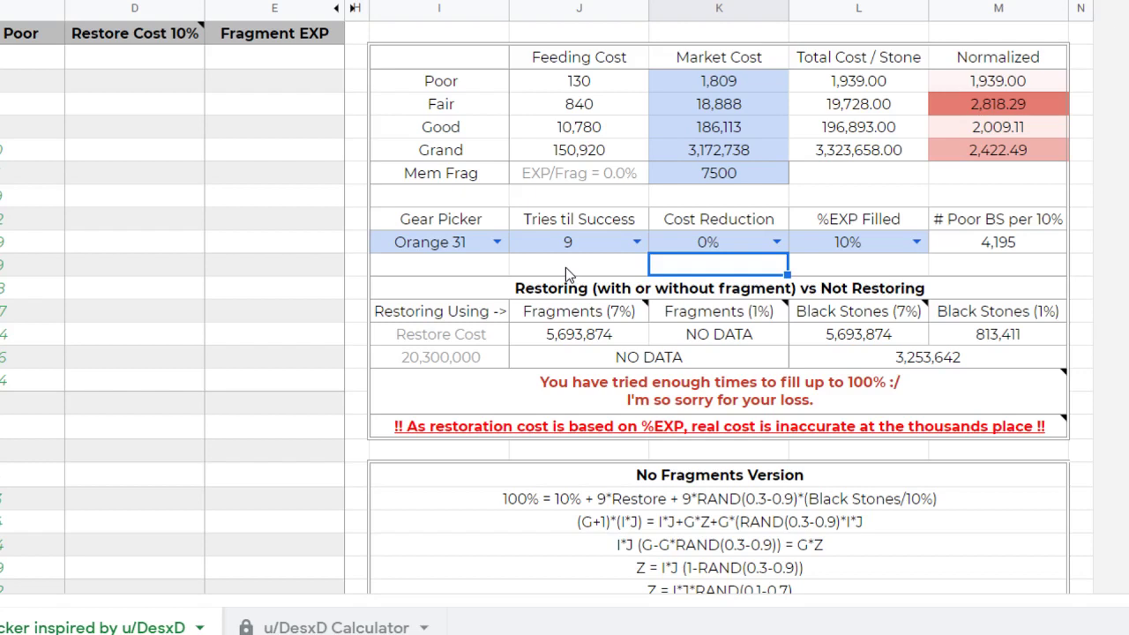
pyautogui.click(567, 264)
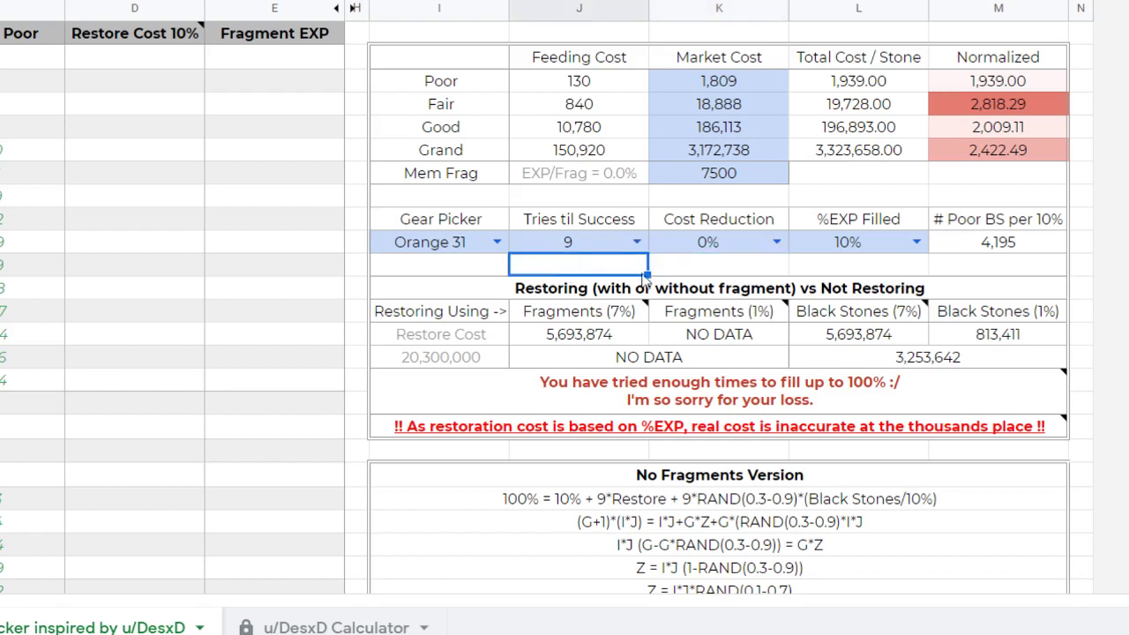
pyautogui.click(667, 274)
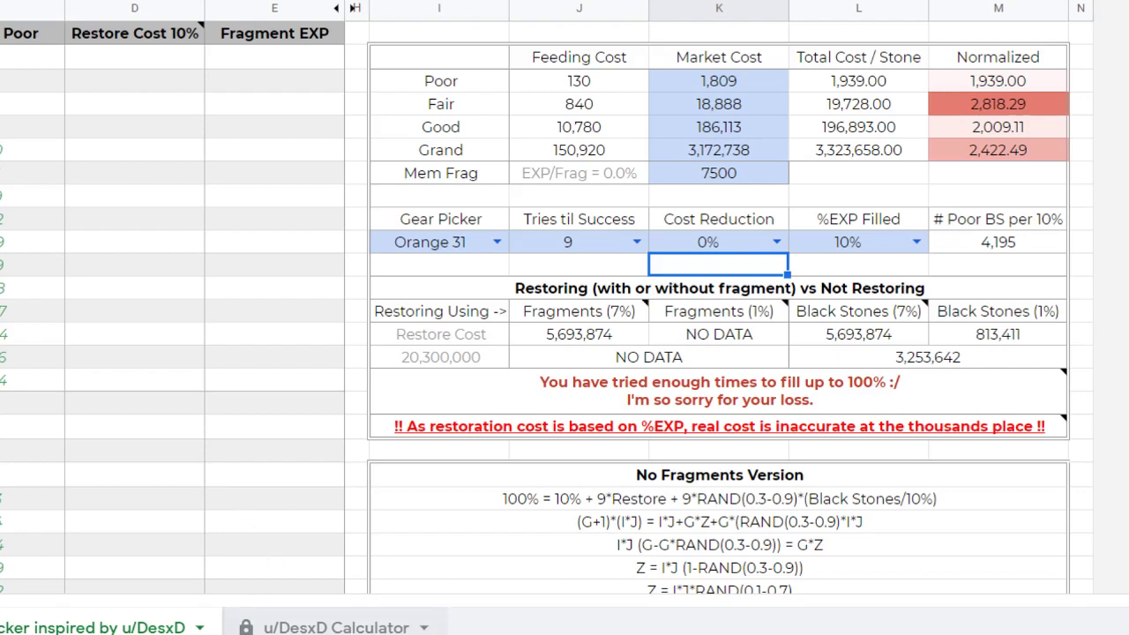
pyautogui.hotkey('alt', 'Tab')
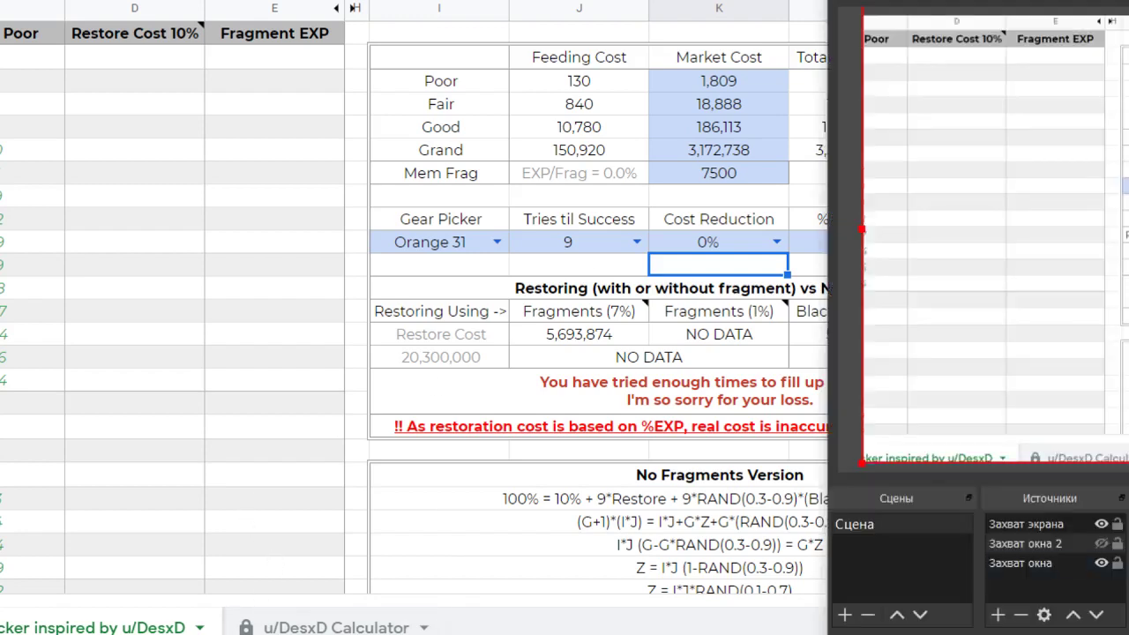